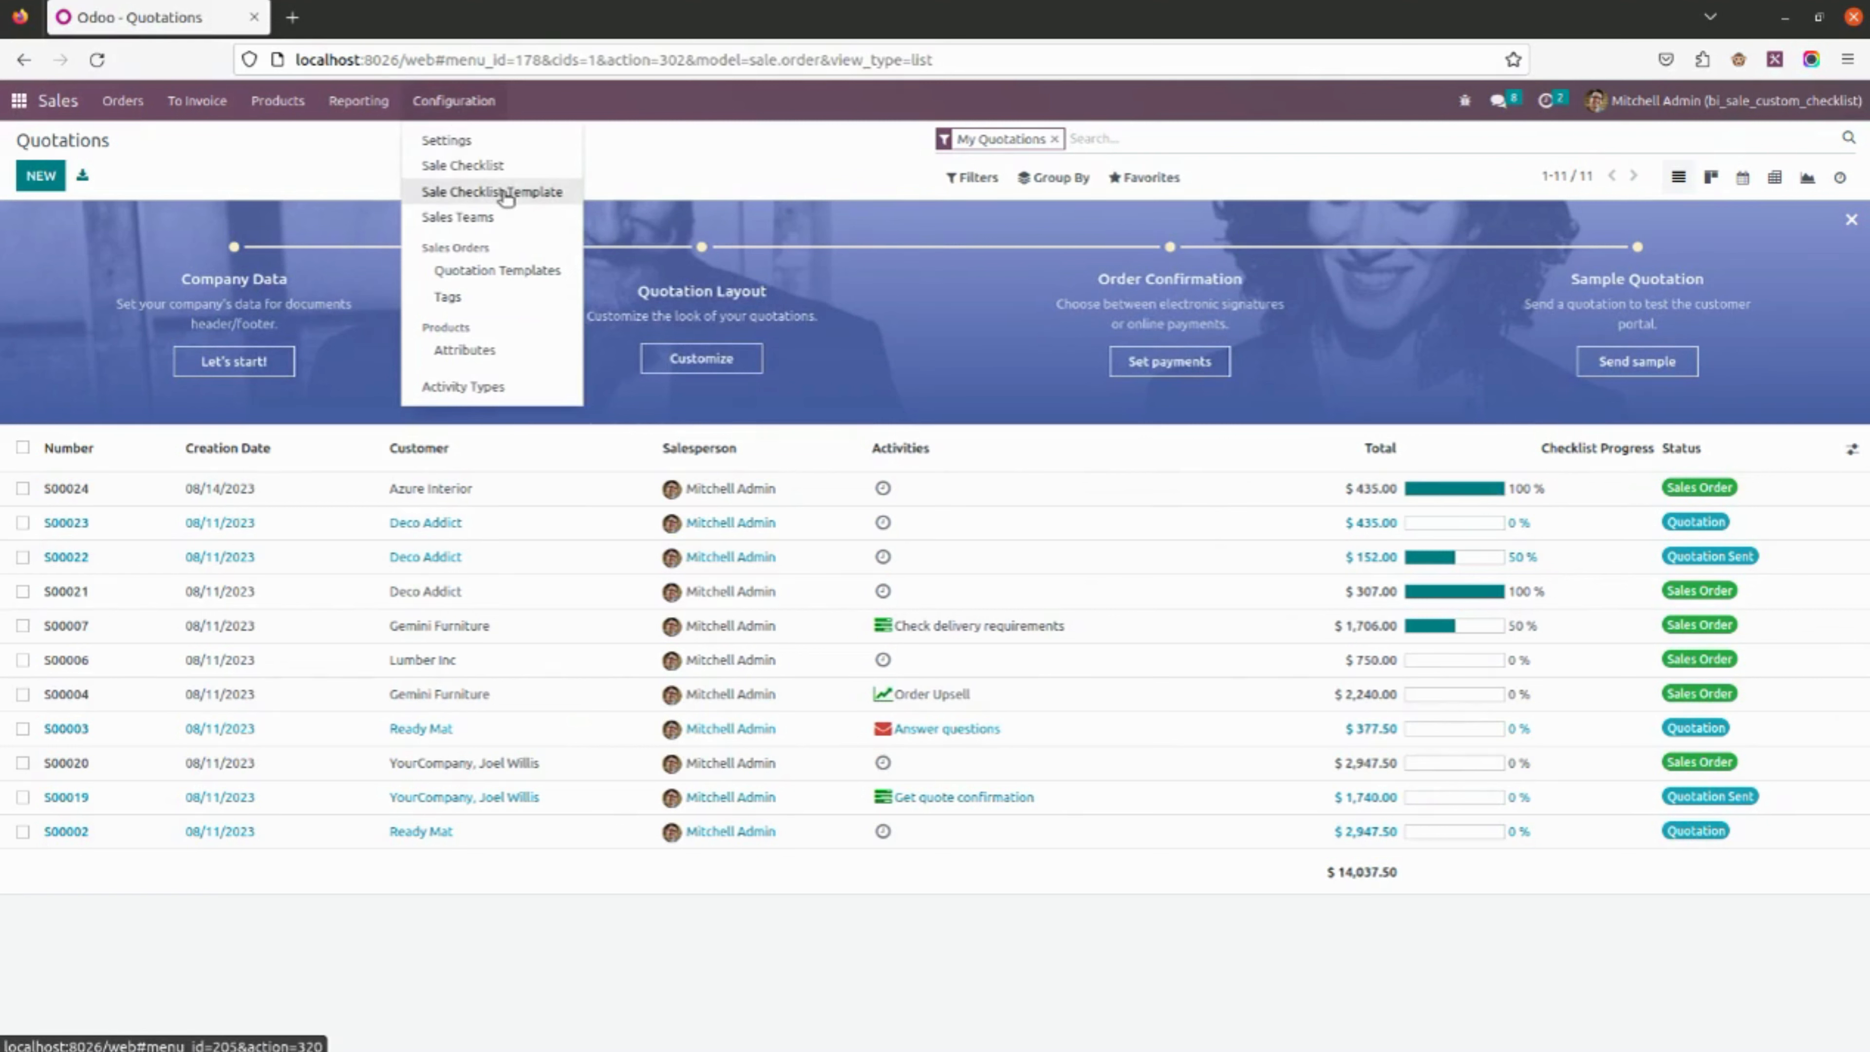
Review the configured sale checklist items, including the details of the Email item
click(503, 167)
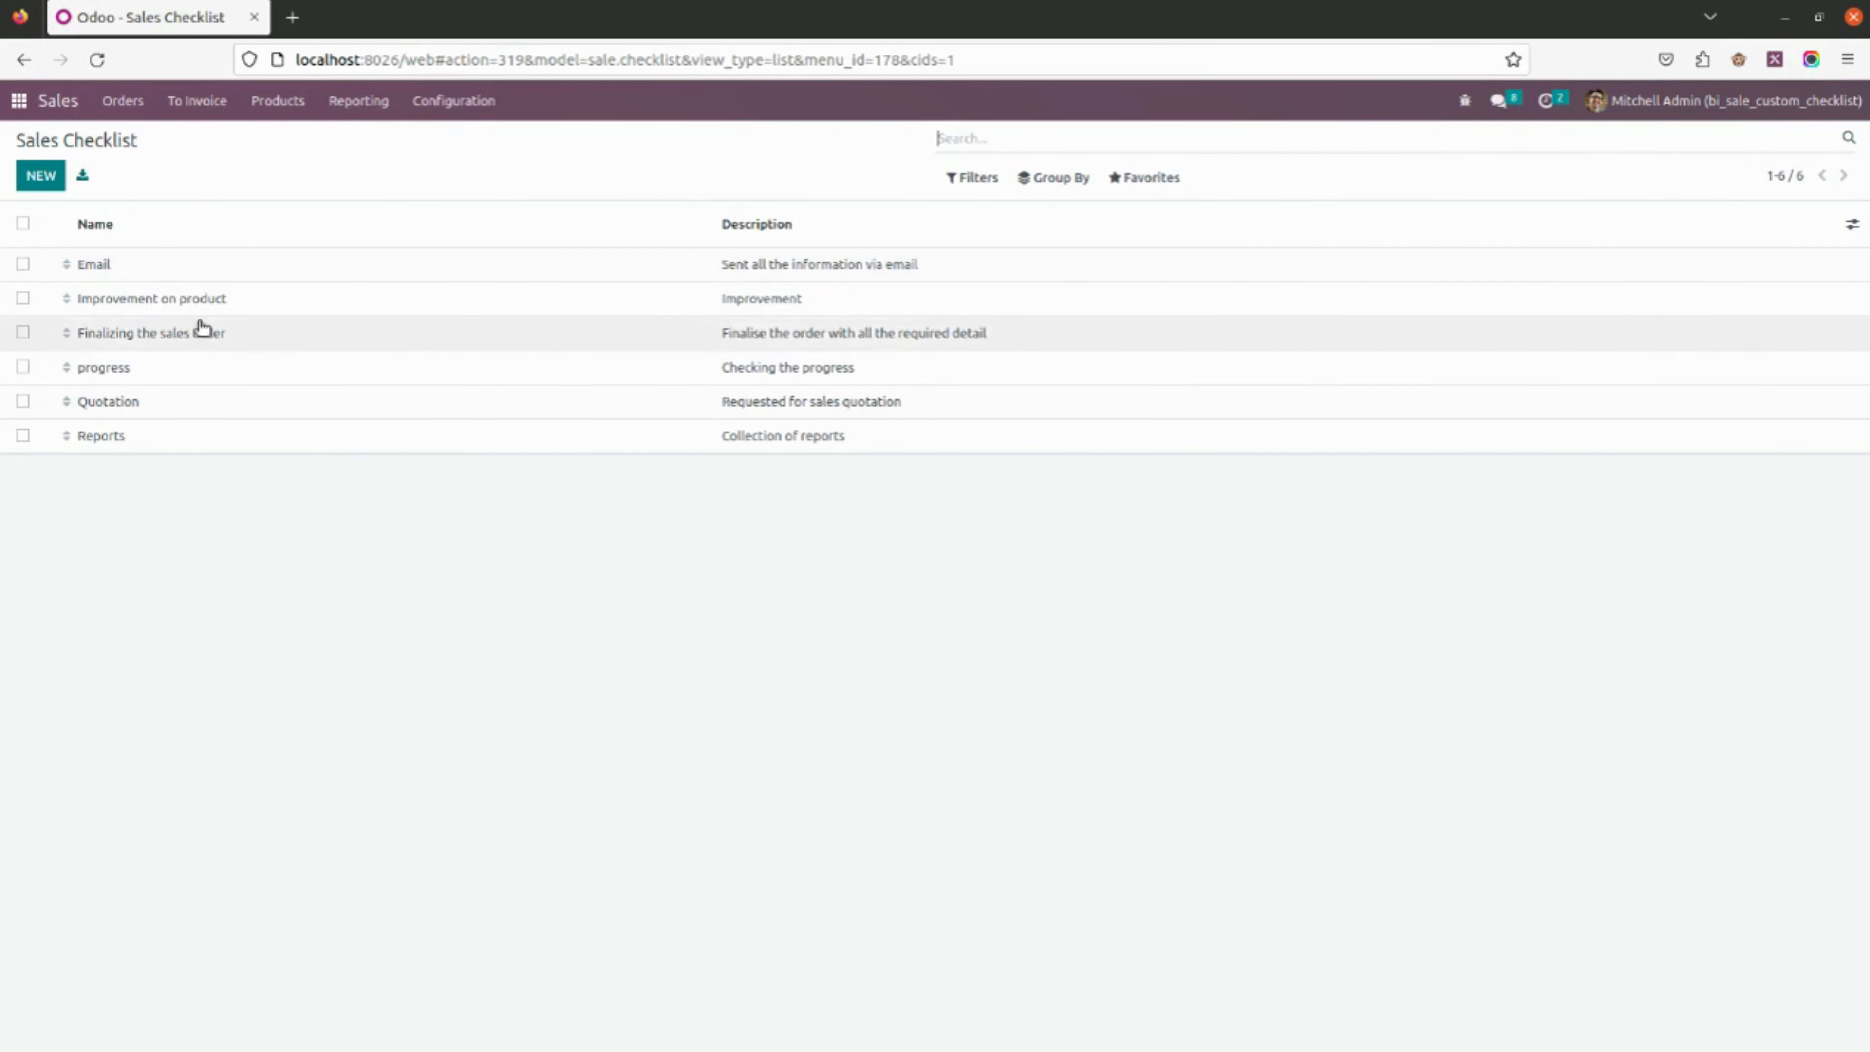
click(227, 276)
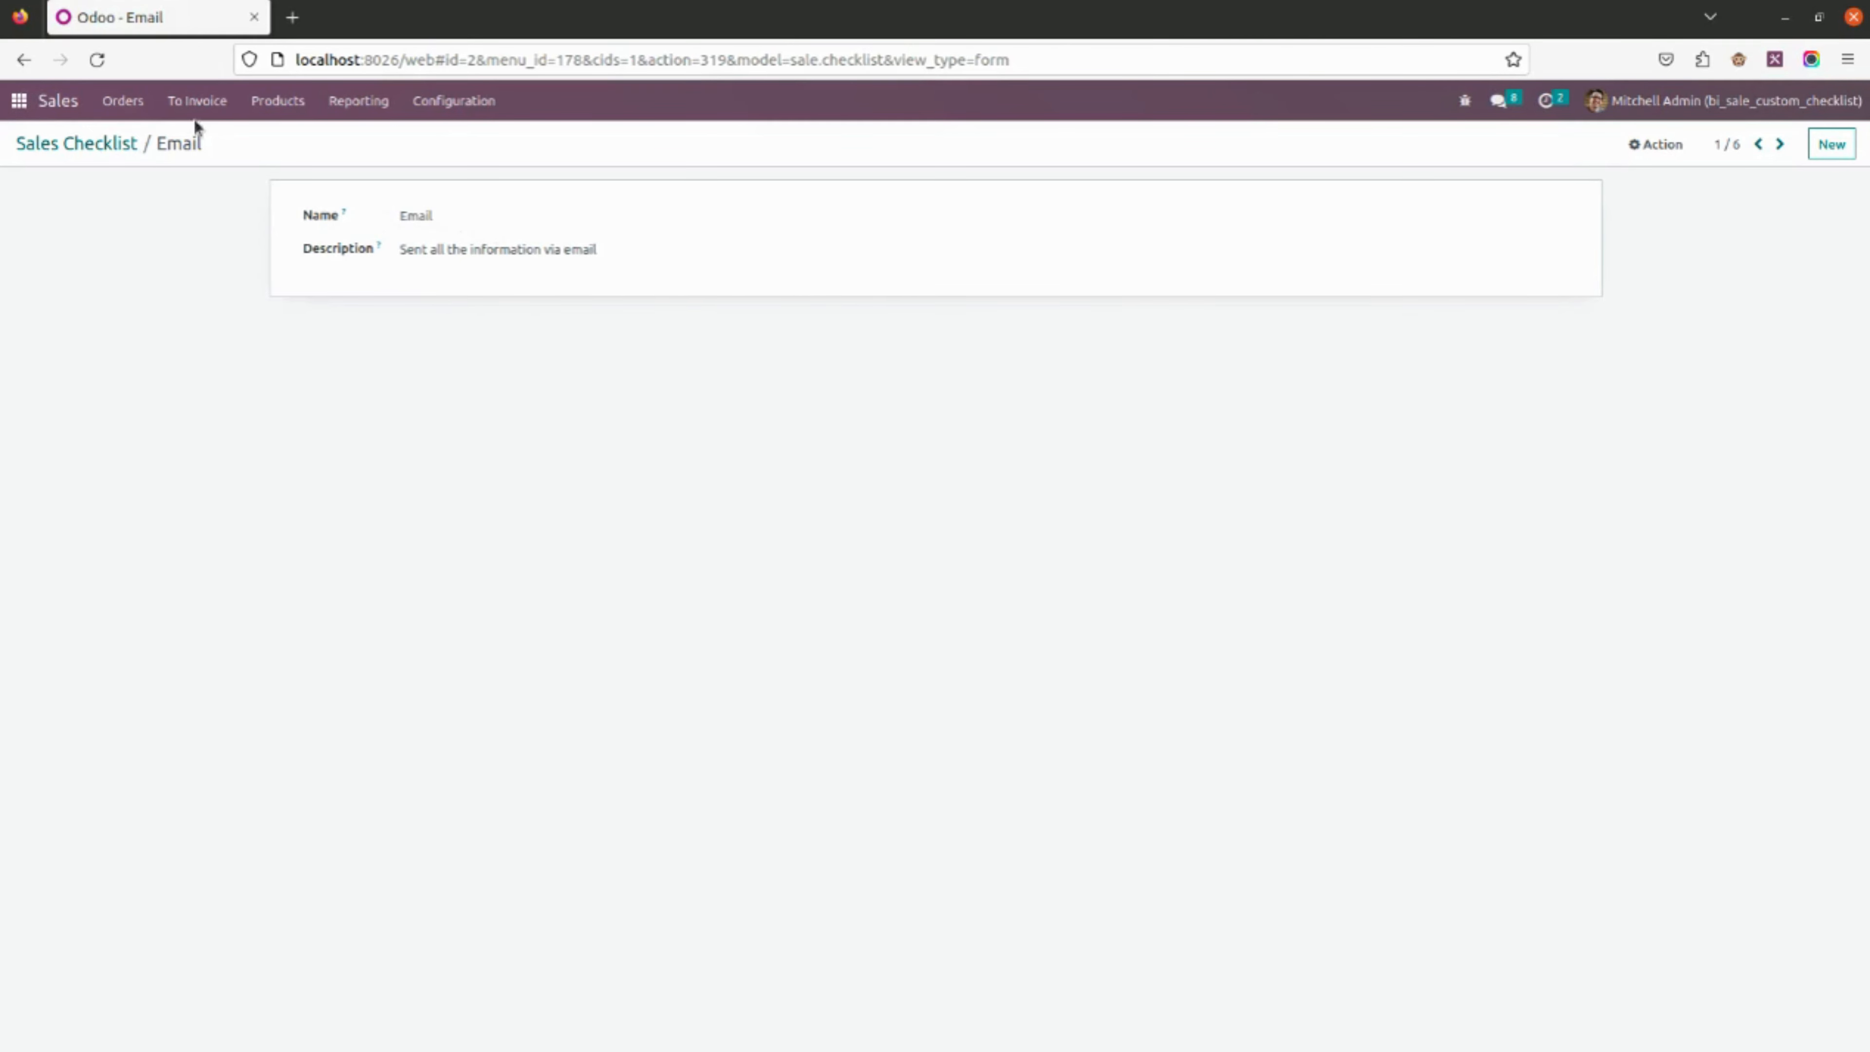
click(116, 155)
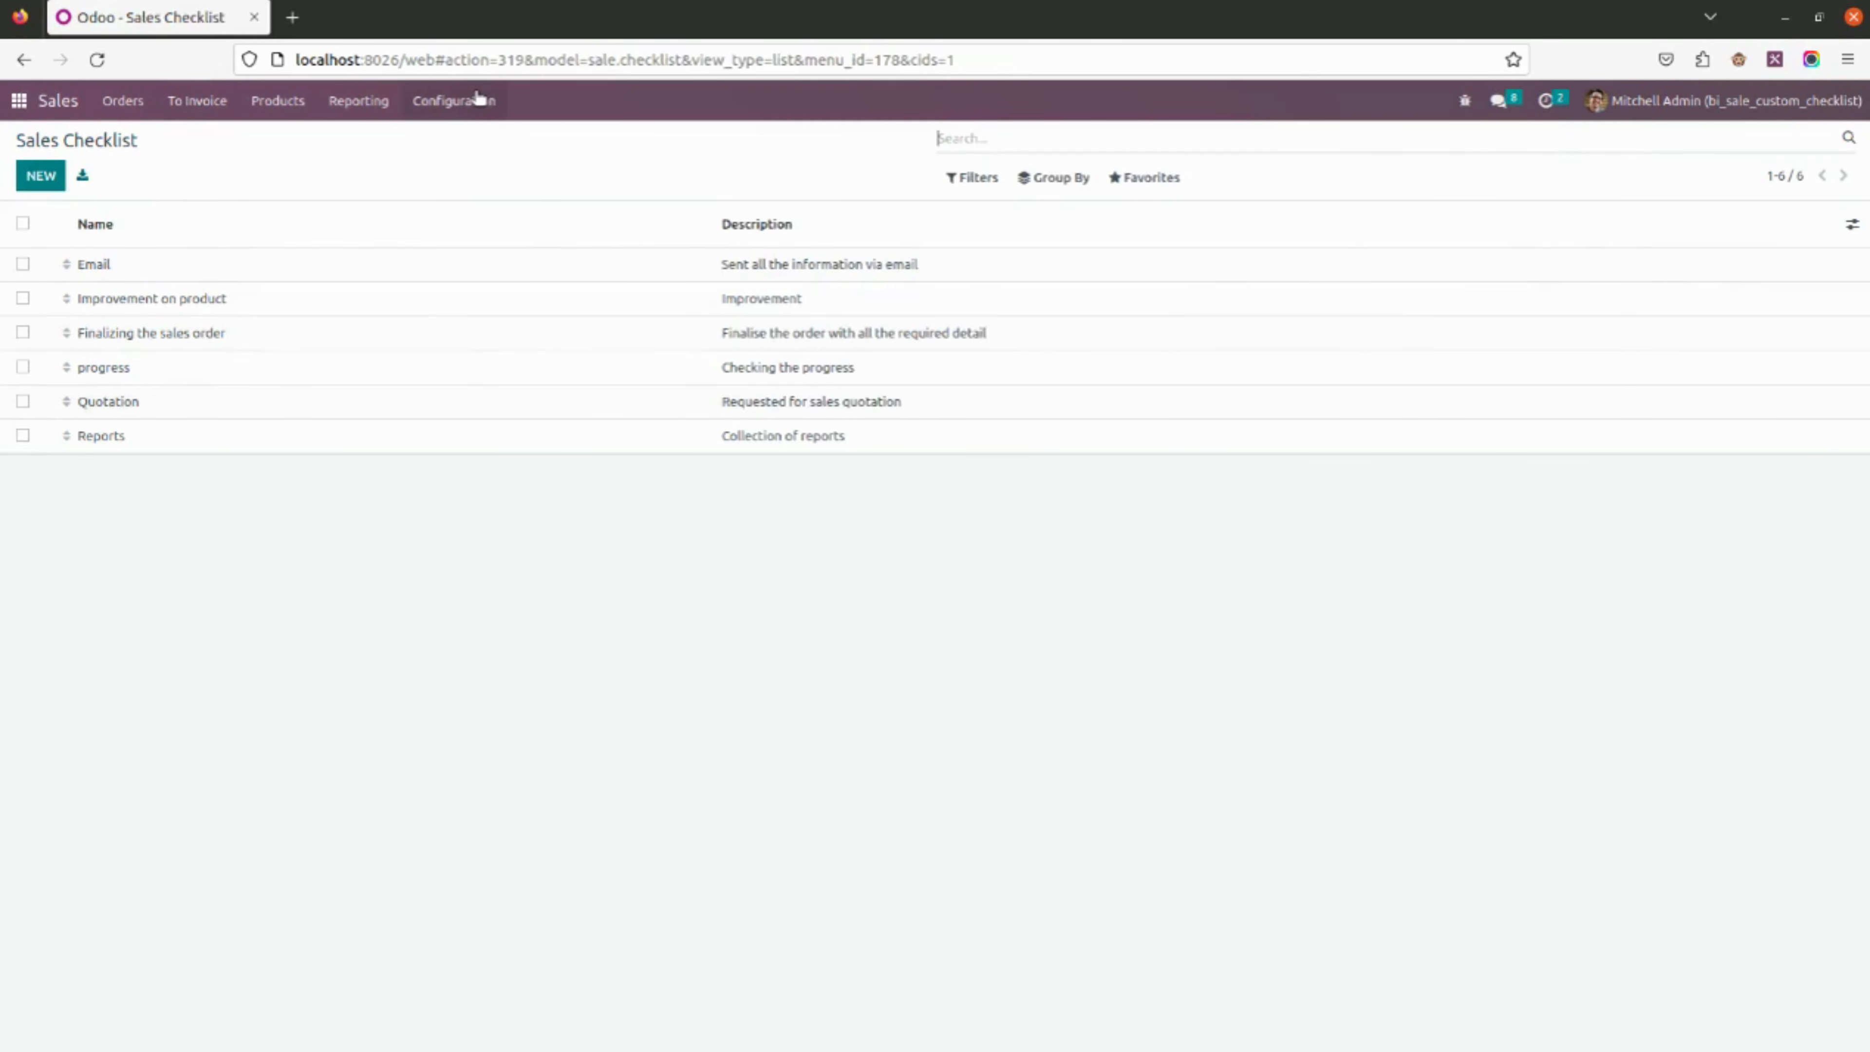
Add the Reports checklist item to the Done sale checklist template and save it
click(477, 99)
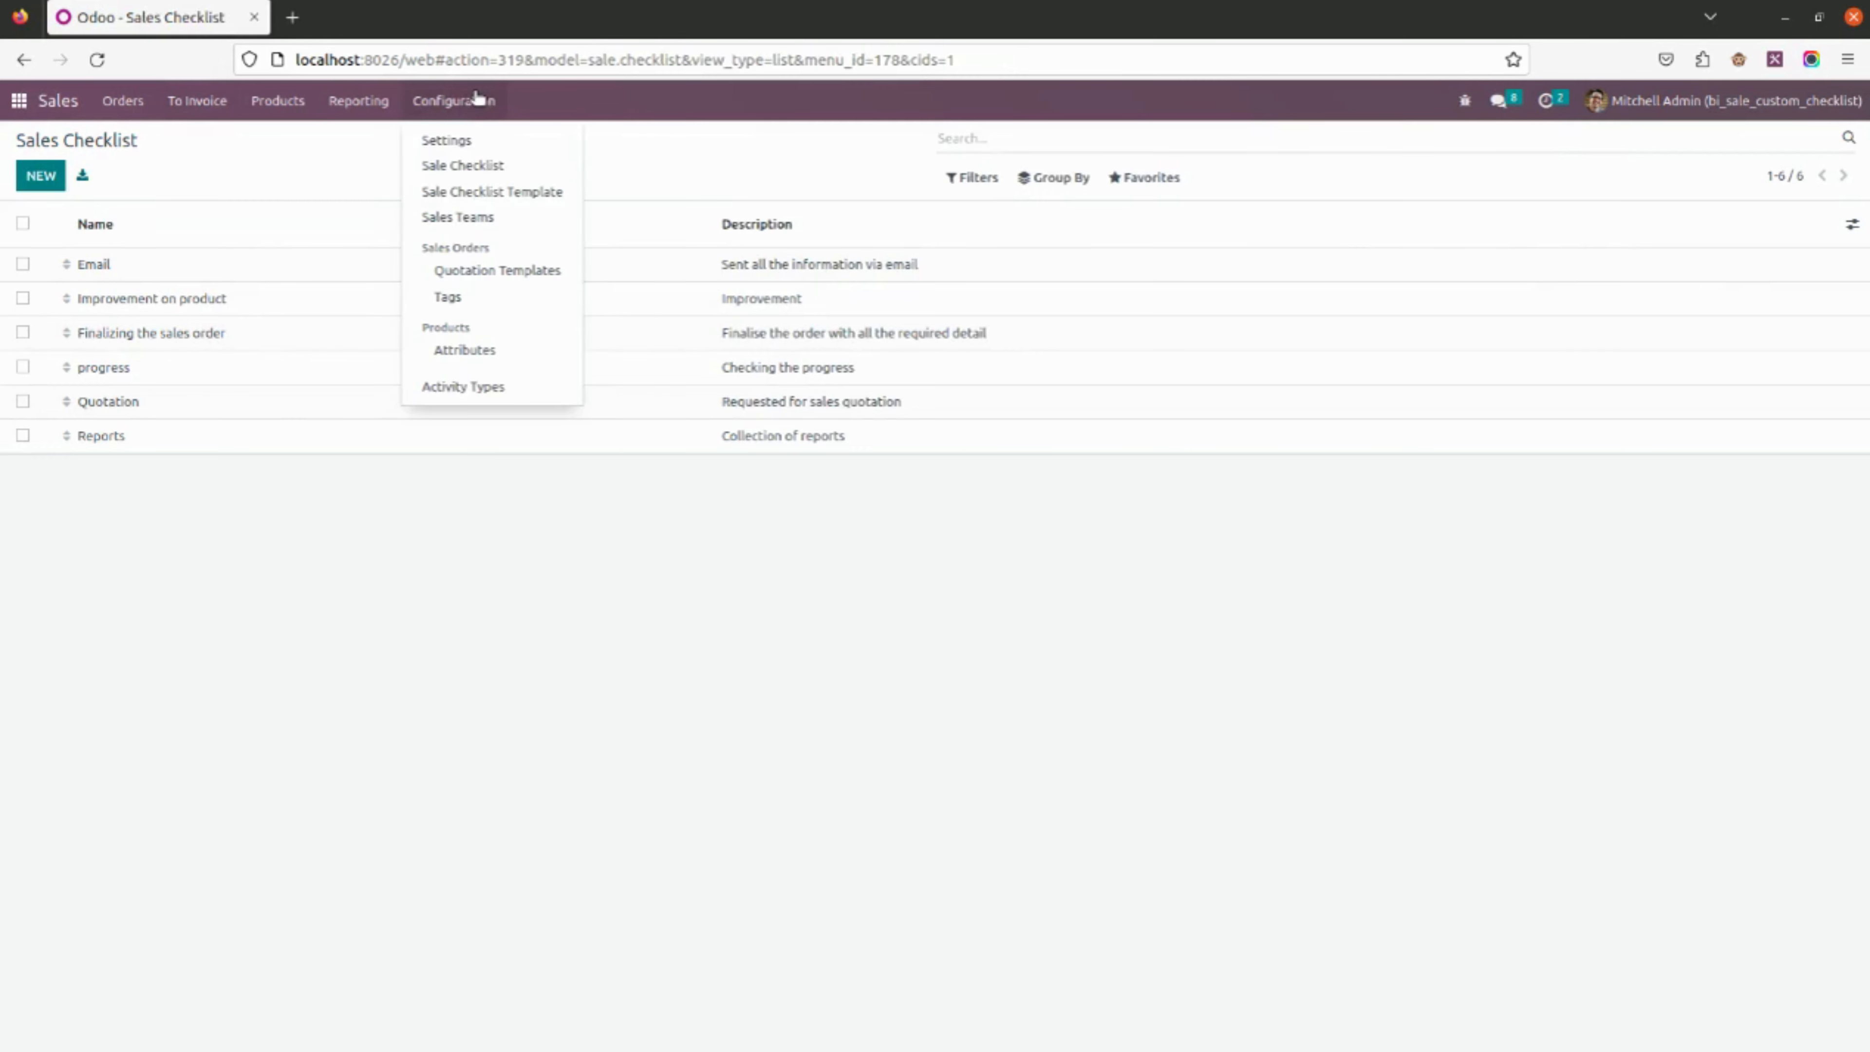
click(483, 187)
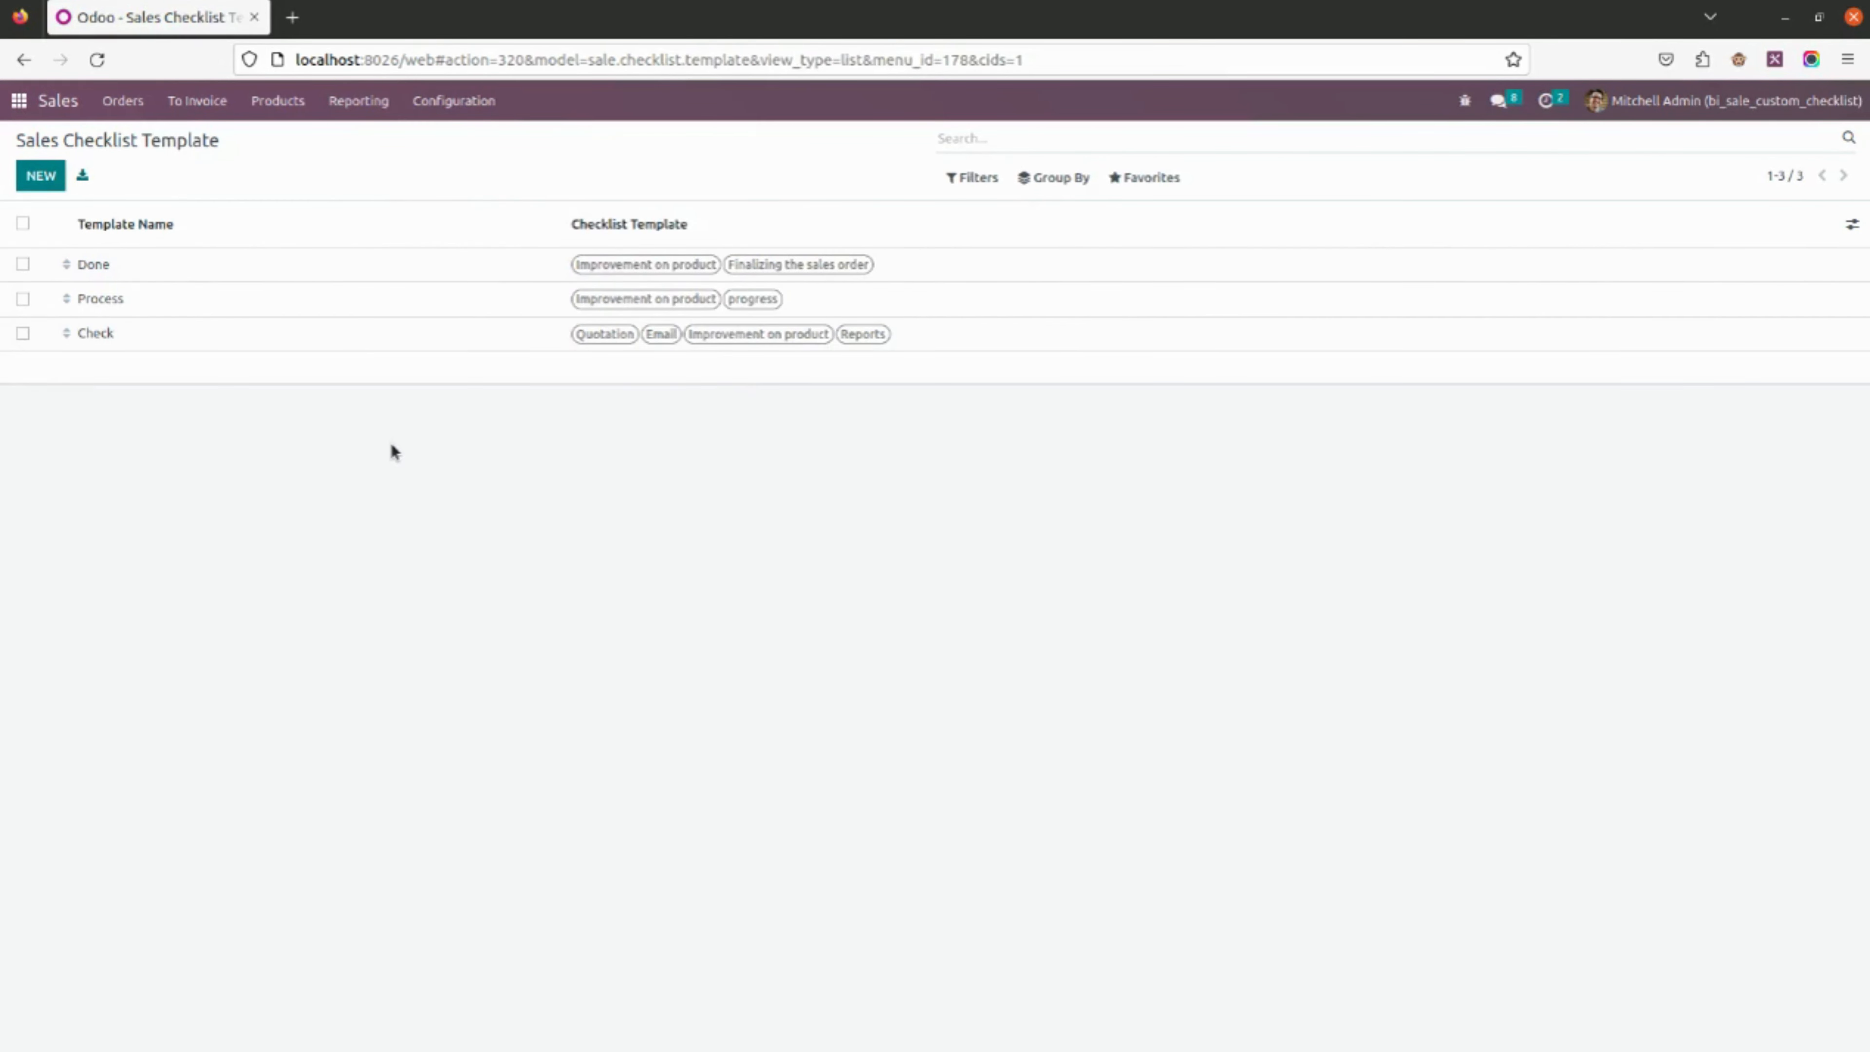
click(351, 265)
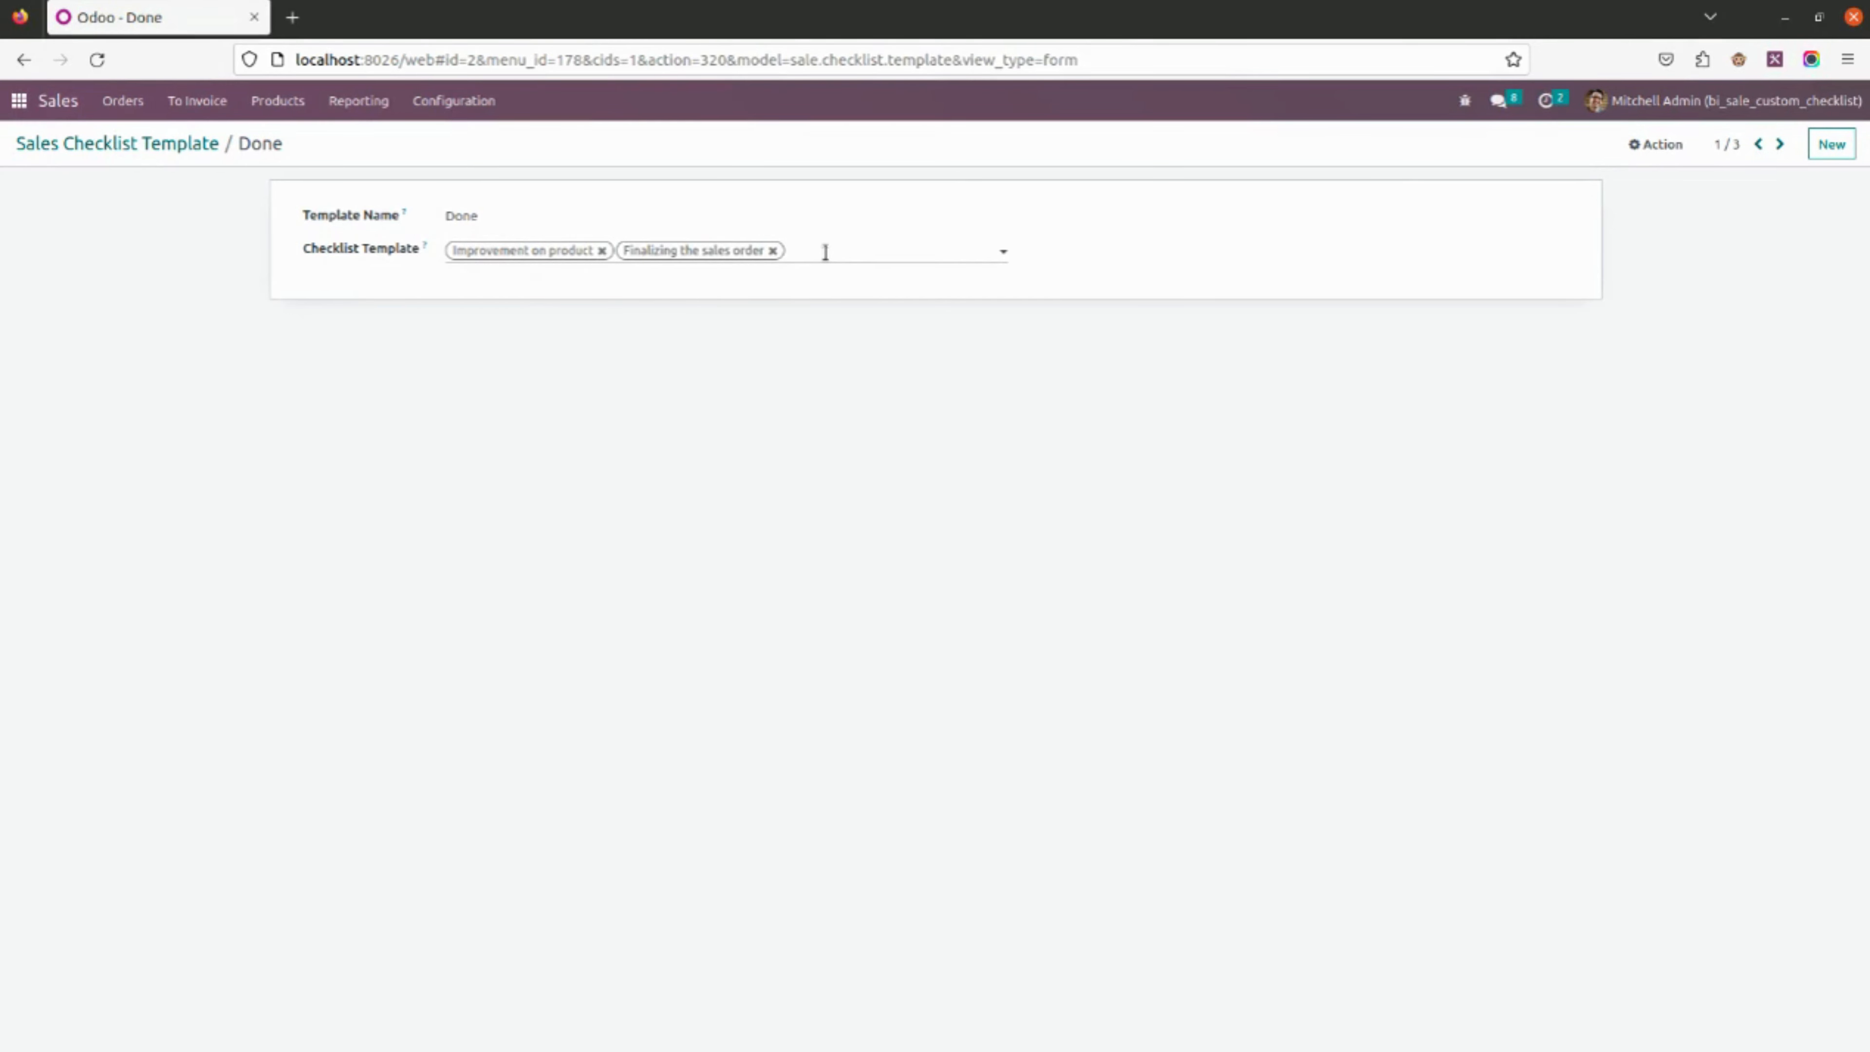
click(844, 252)
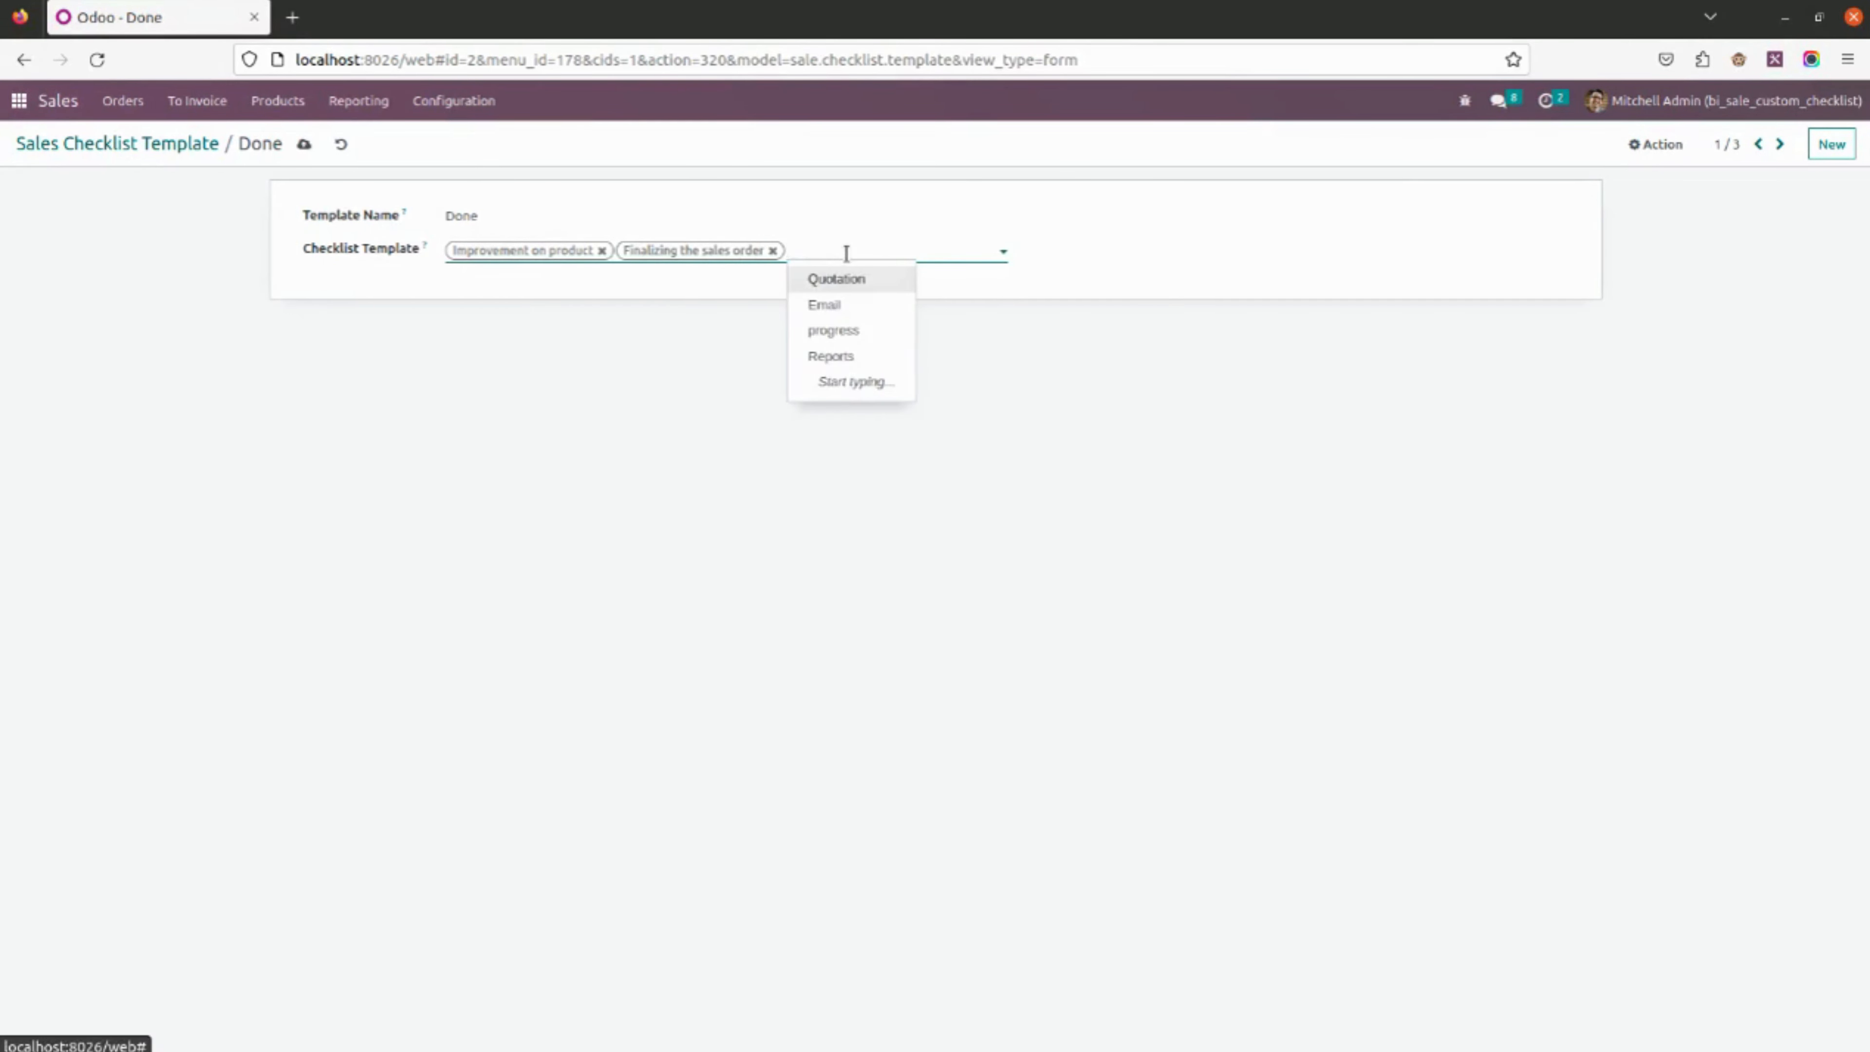
click(851, 356)
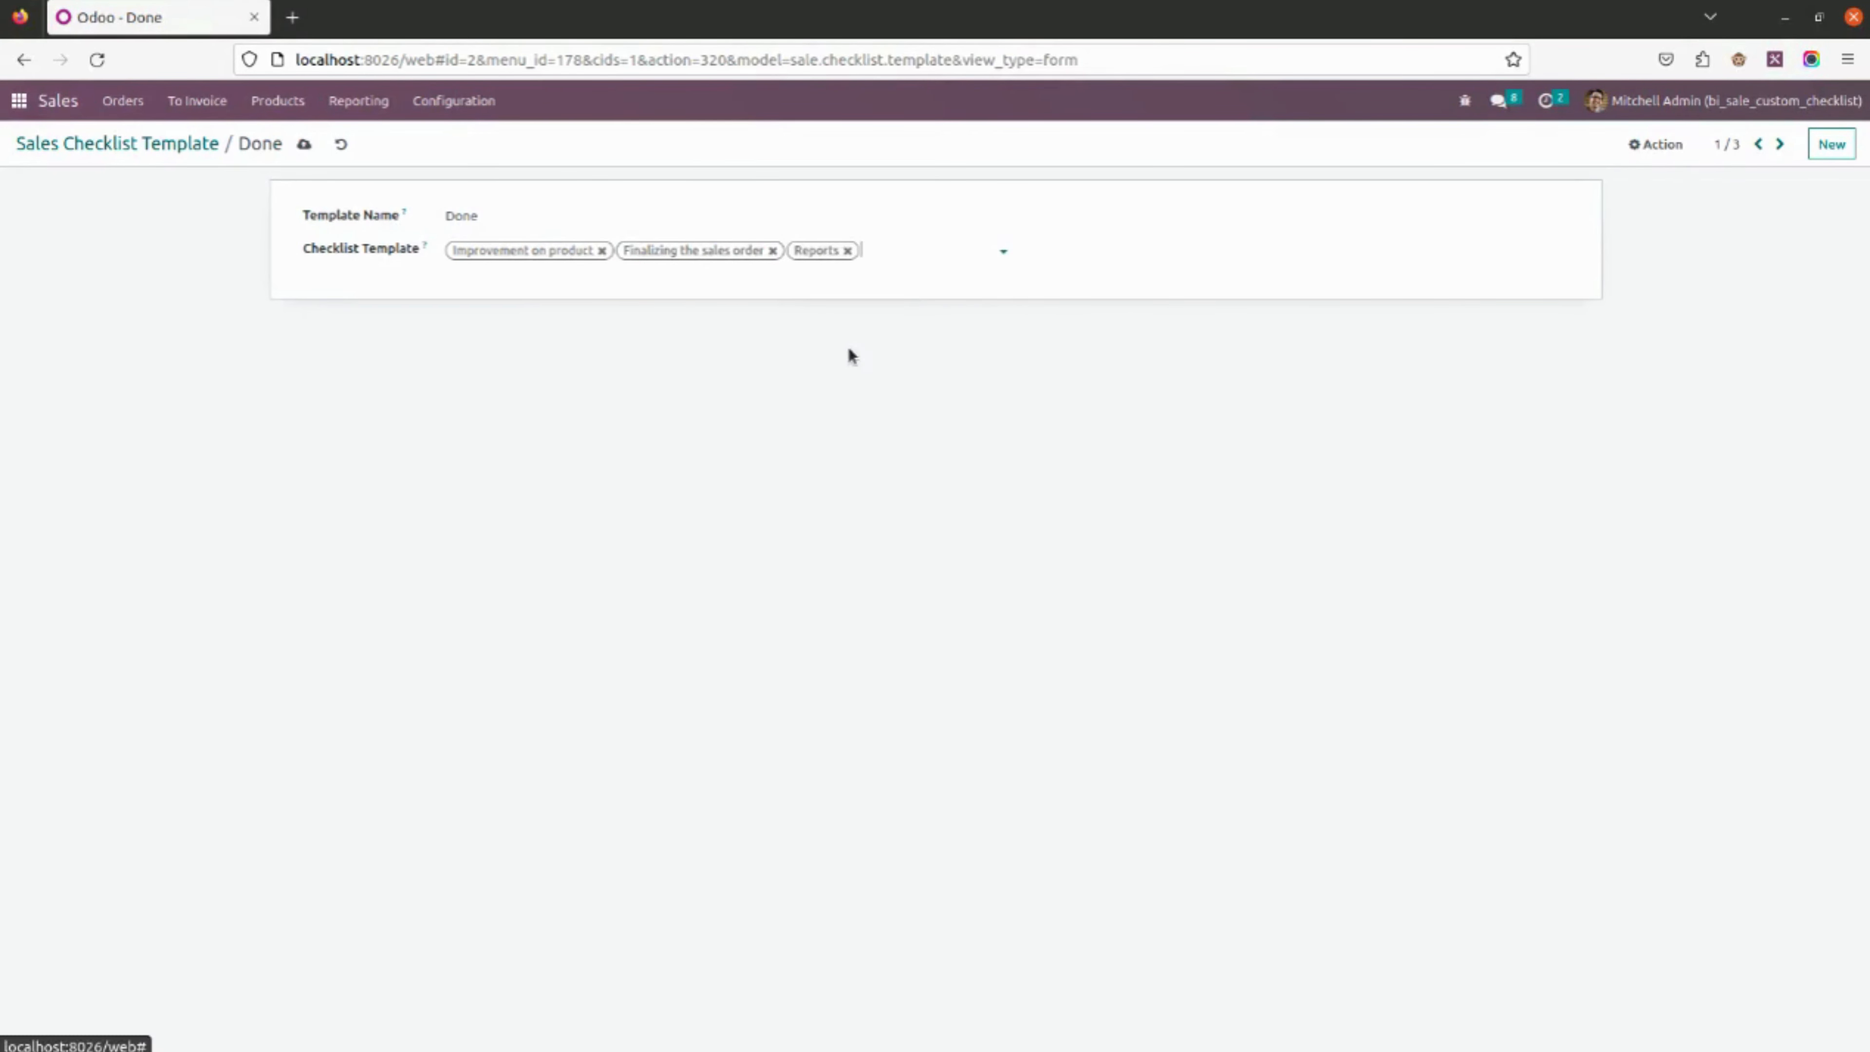
click(304, 144)
Examine the checklist progress of the quotations as a list and as kanban cards
click(459, 108)
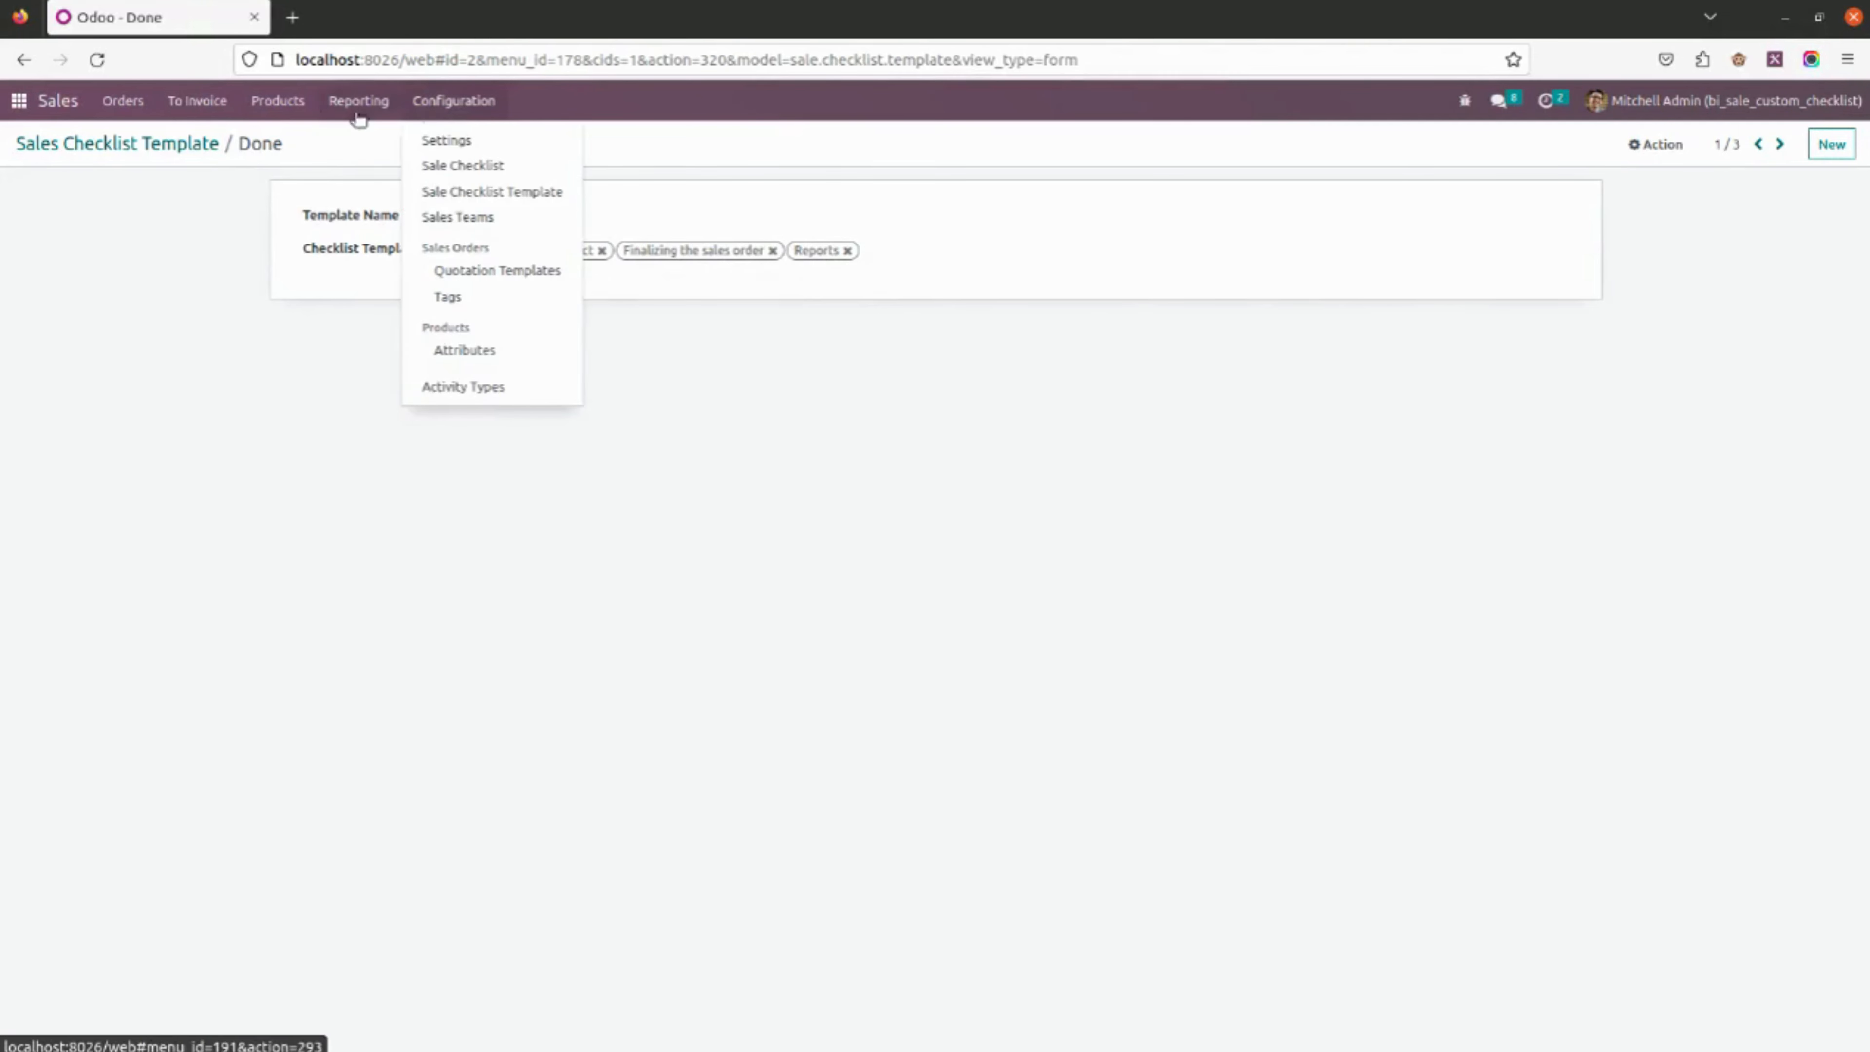
click(131, 106)
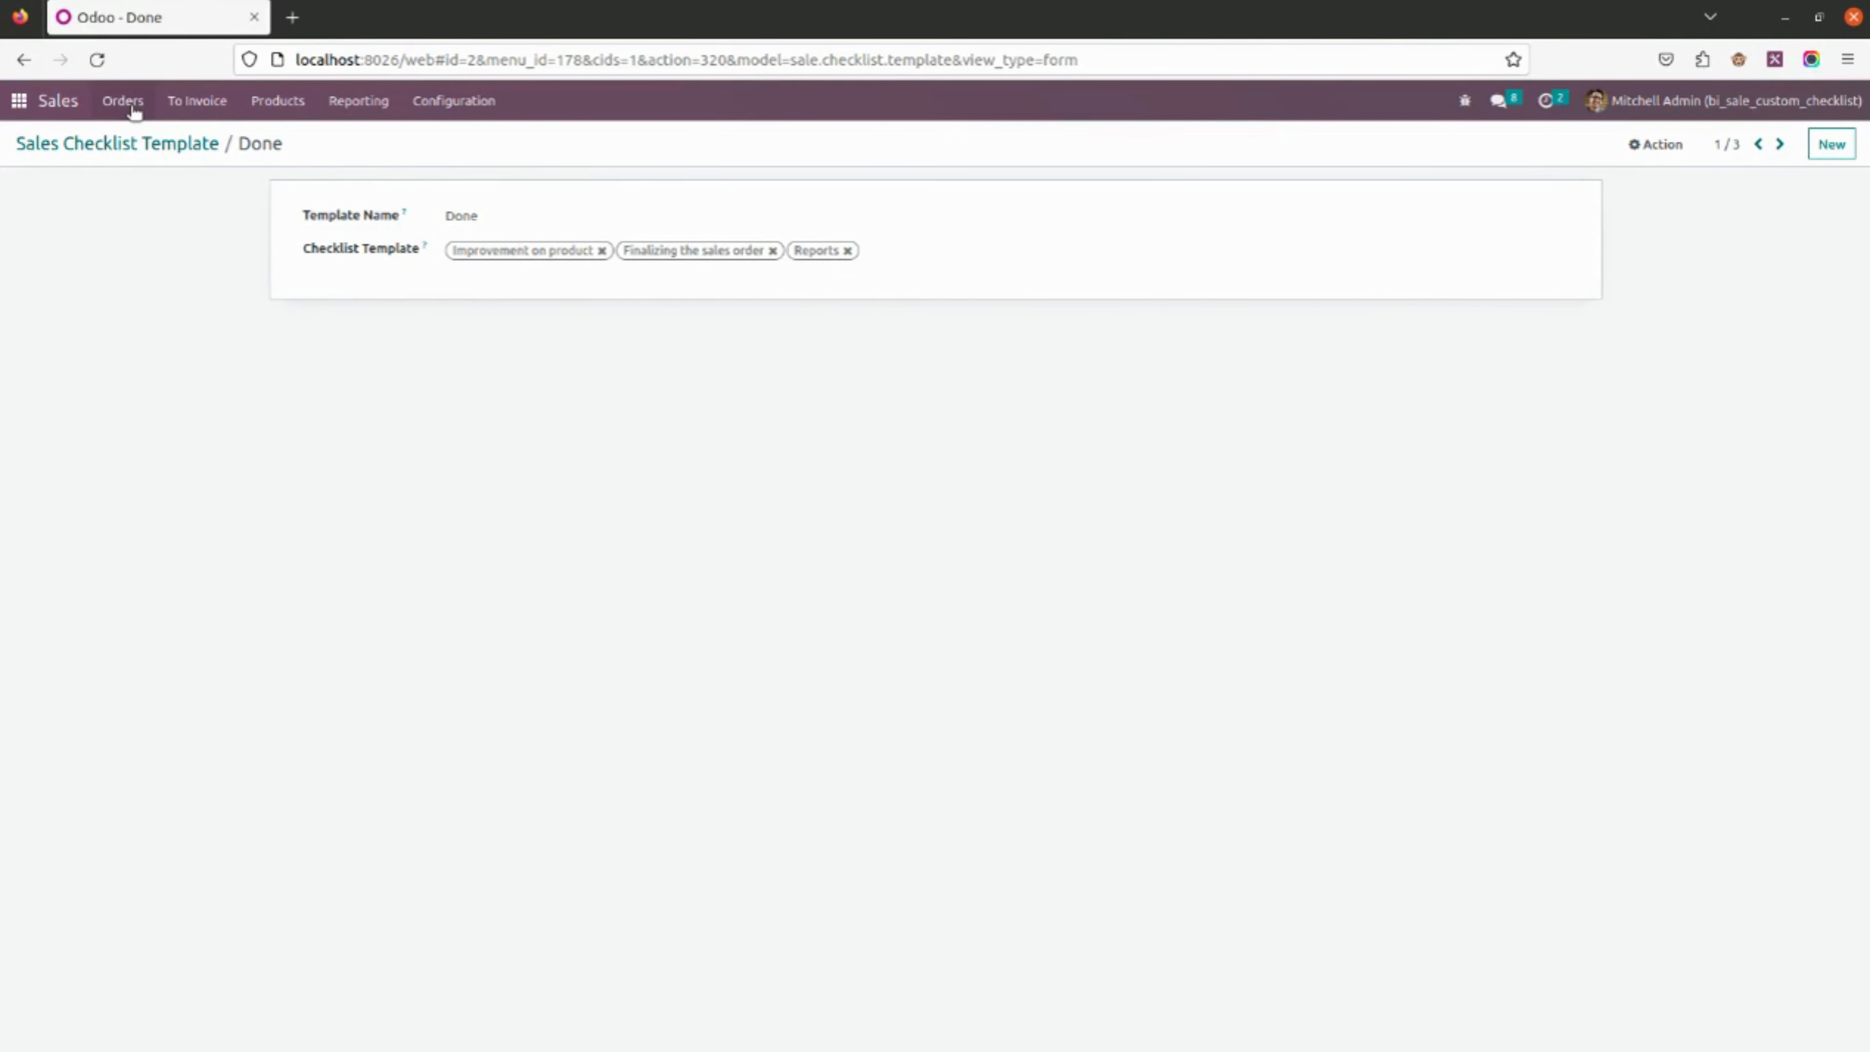
click(132, 107)
click(138, 138)
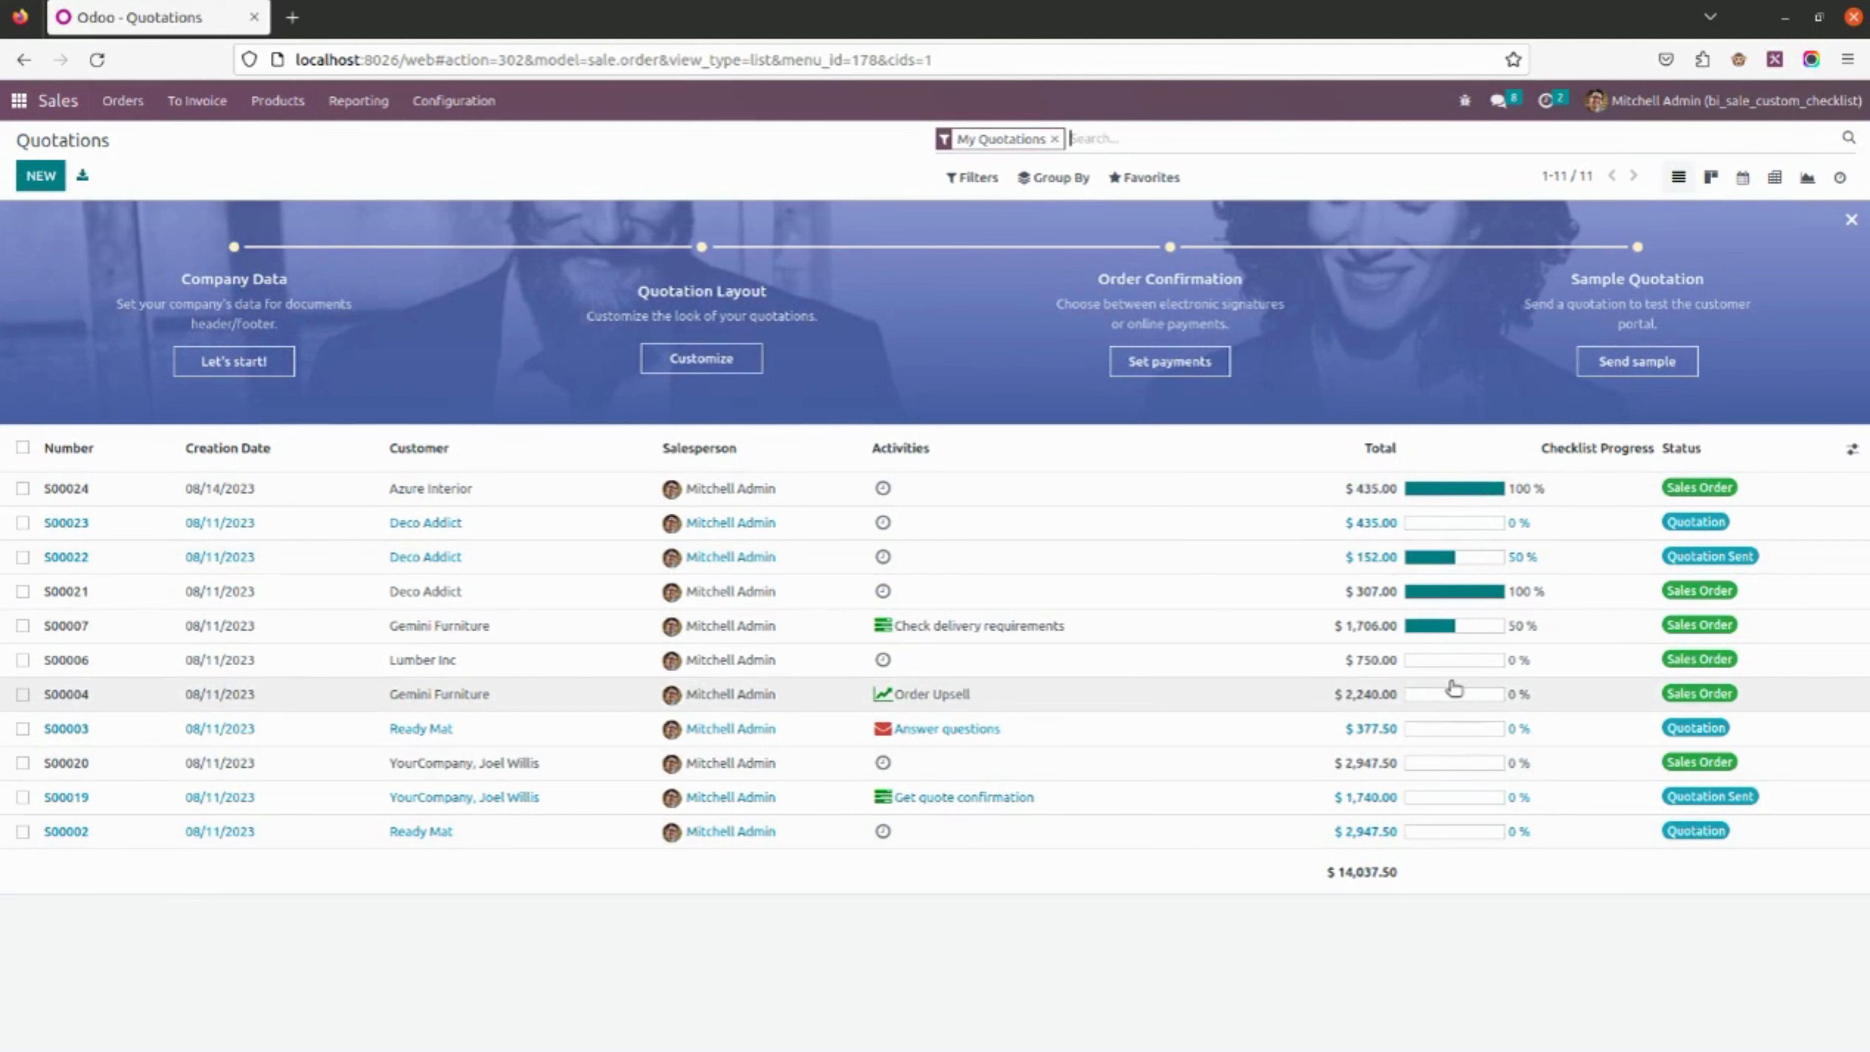
click(1712, 176)
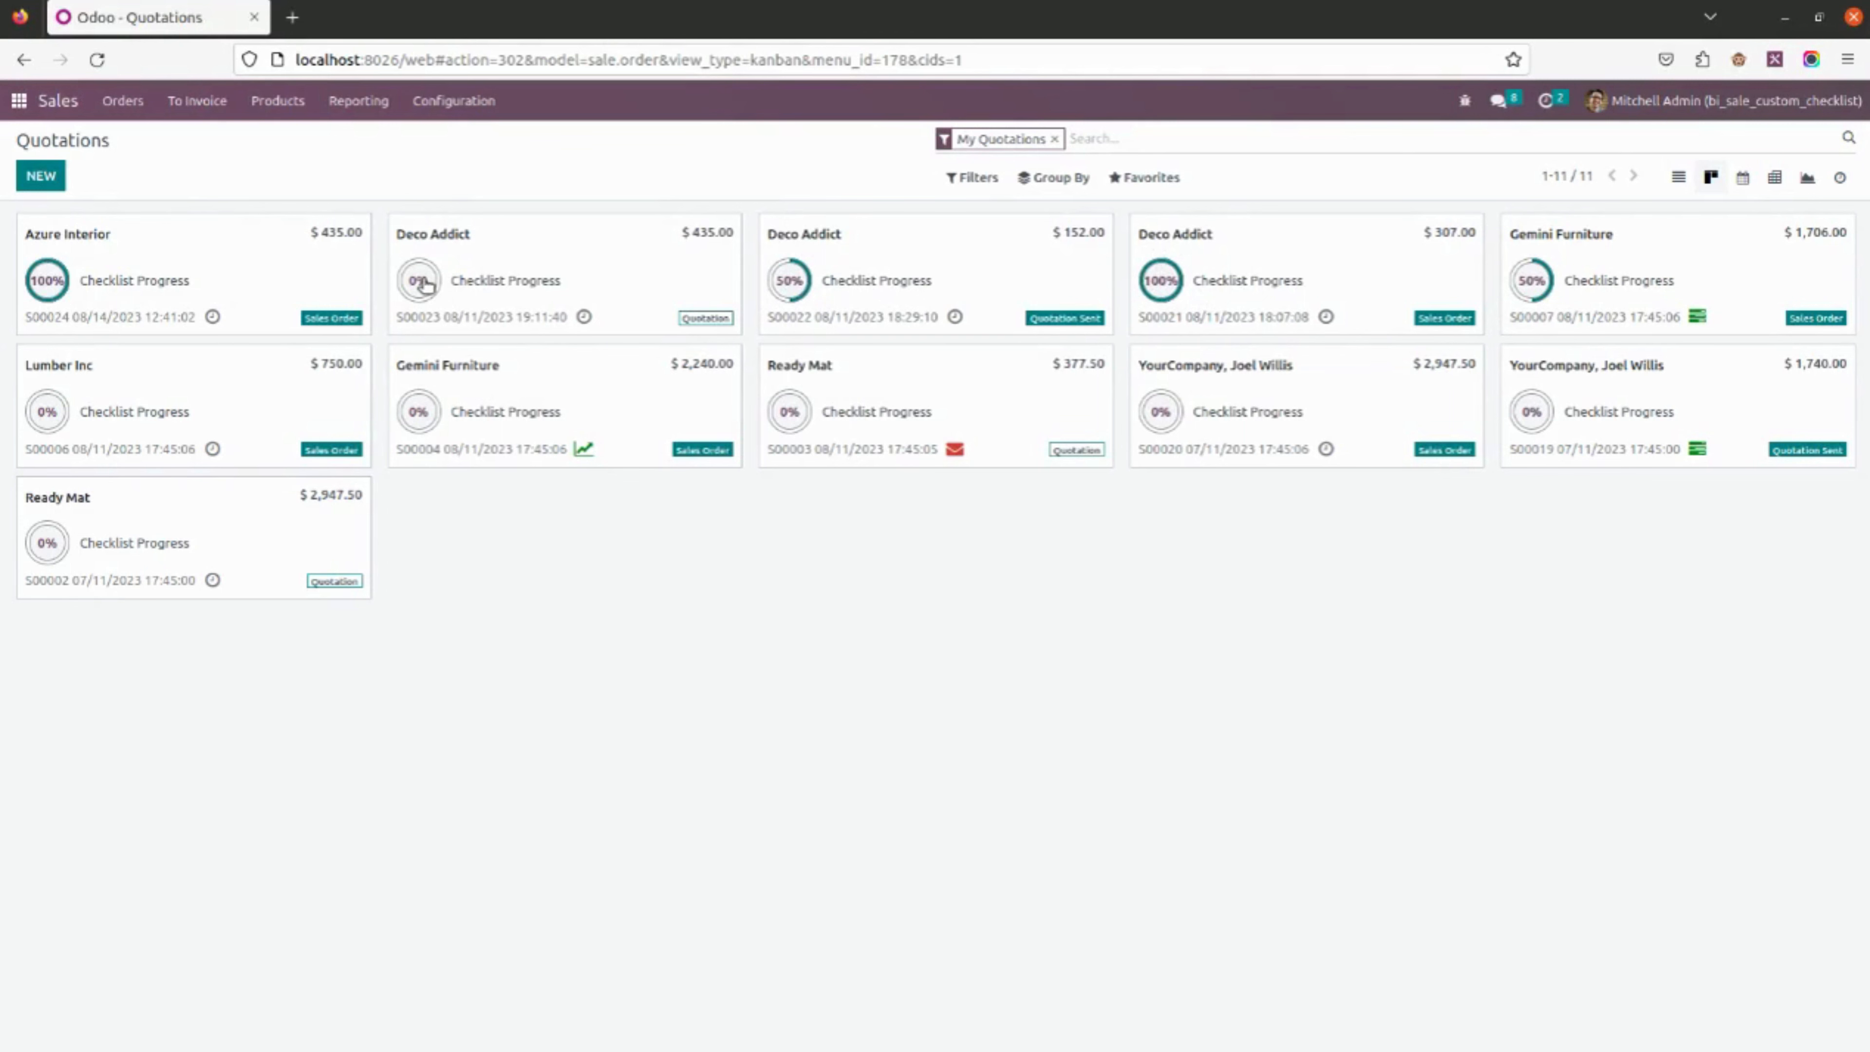
Create a new quotation from the quotations list with Deco Addict as the customer
click(122, 101)
click(129, 140)
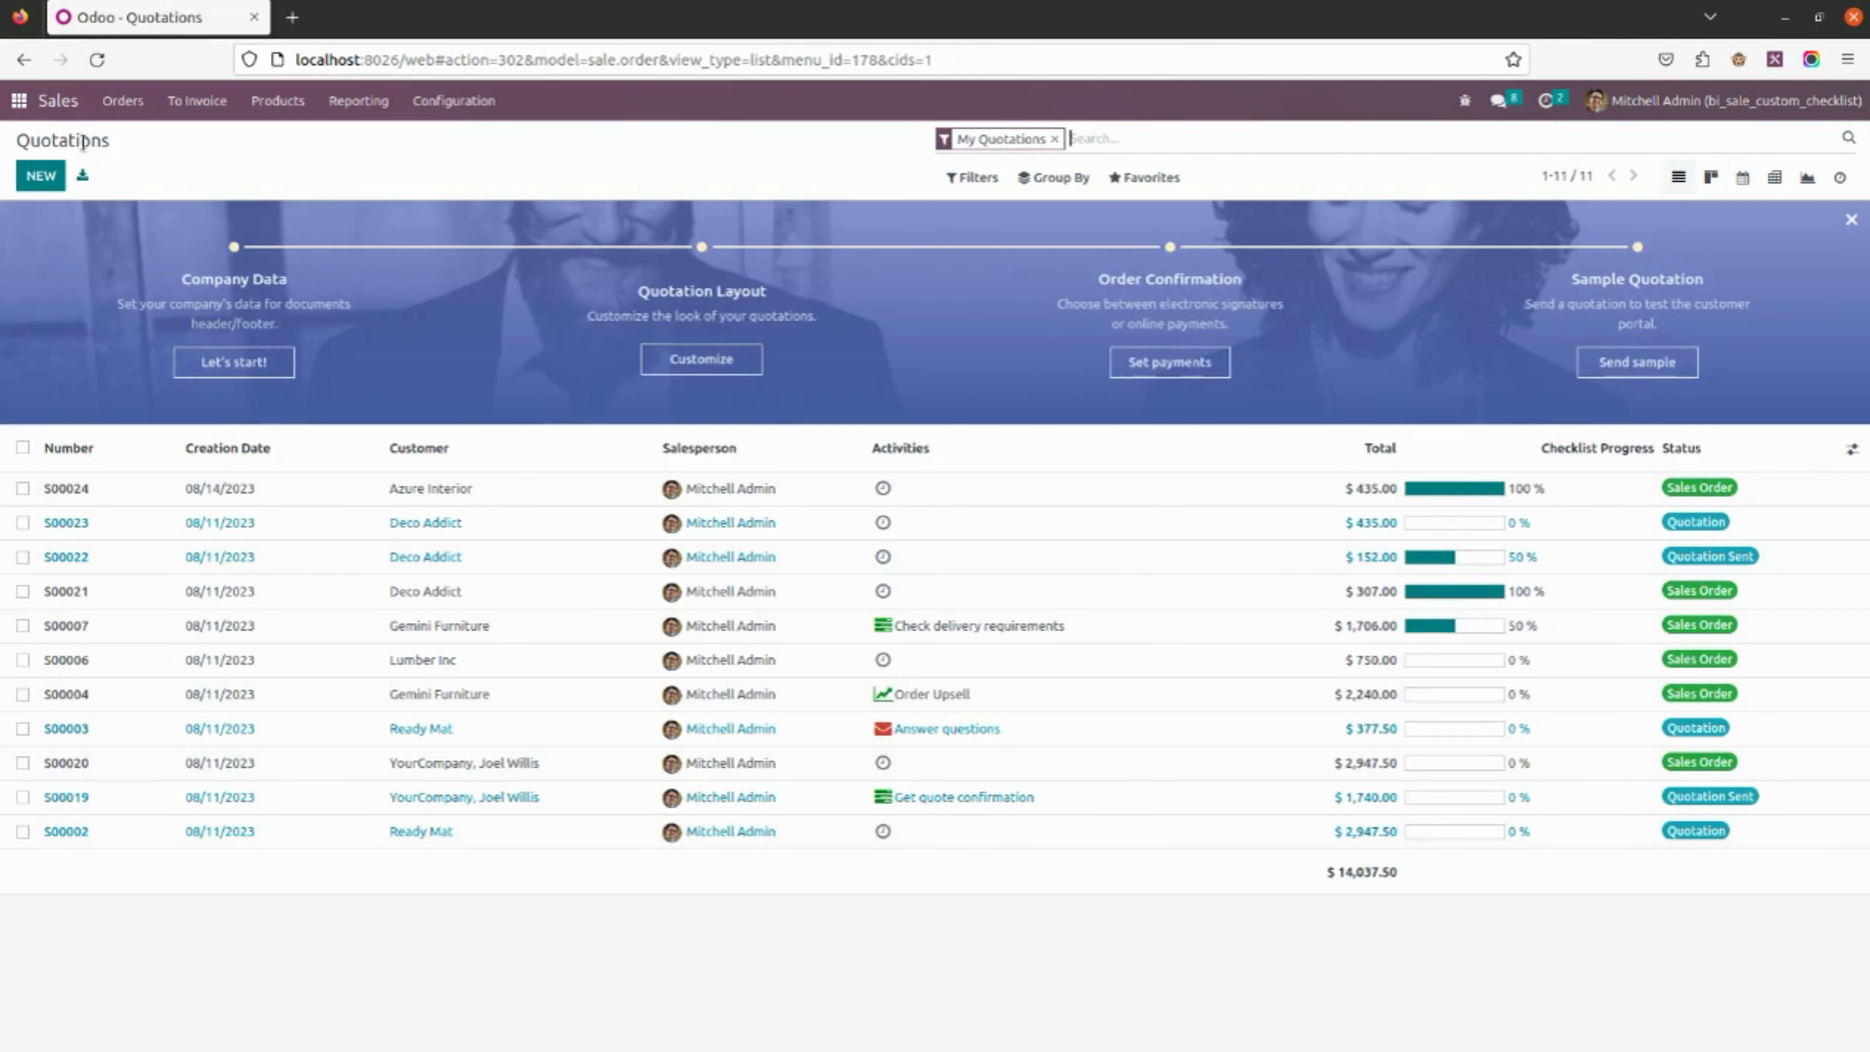
click(40, 176)
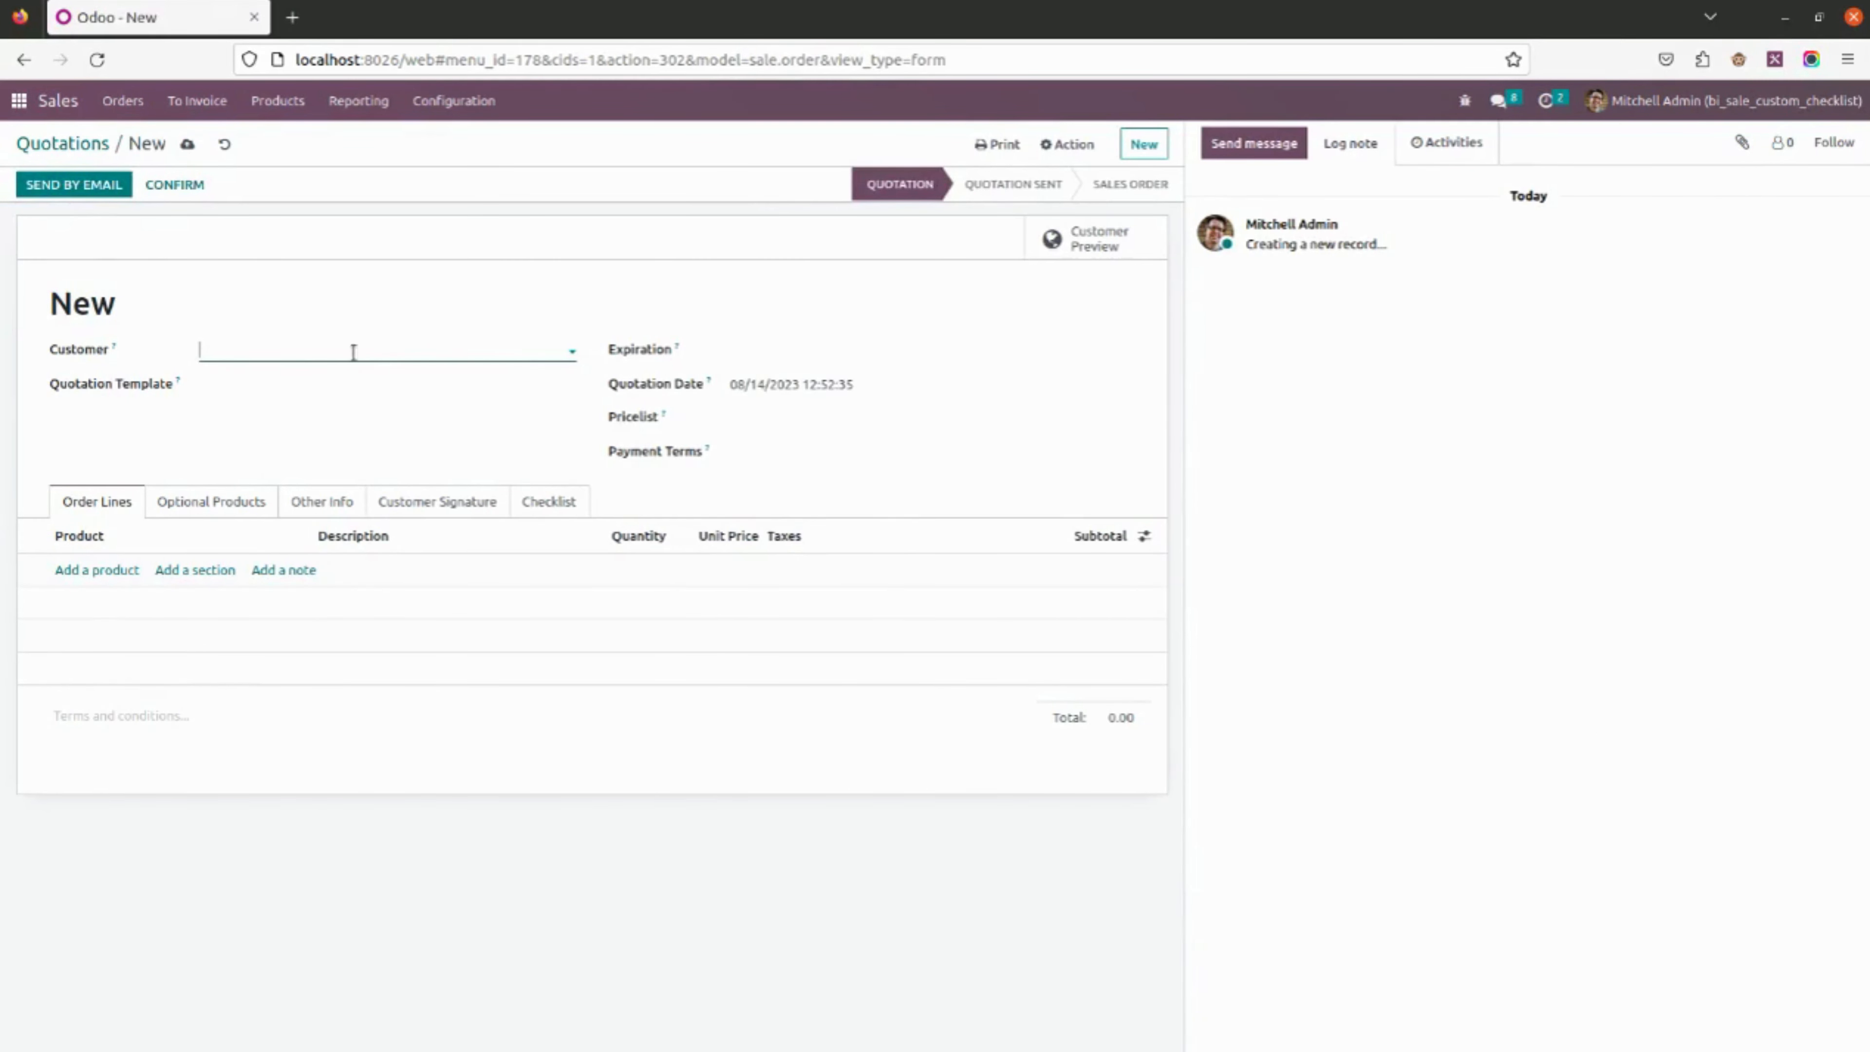
click(353, 352)
click(335, 381)
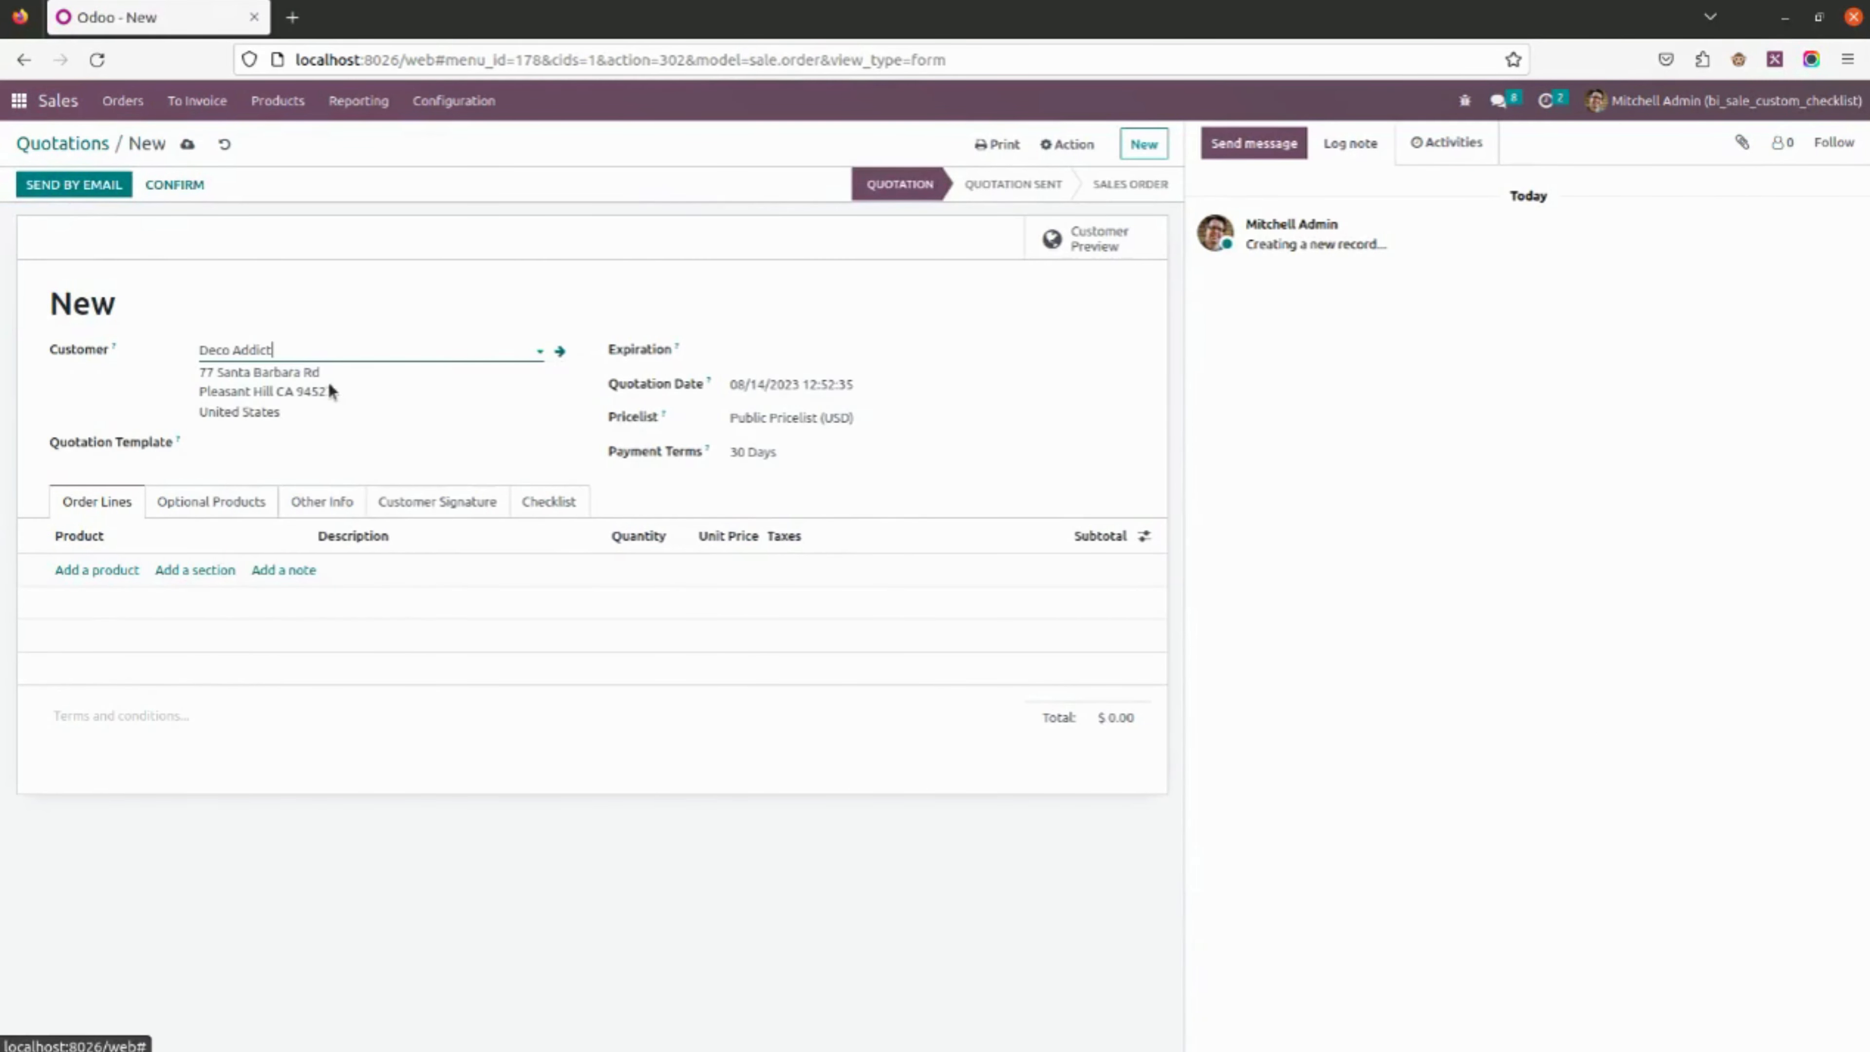
Add Acoustic Bloc Screens and Cabinet with Doors as order lines of the quotation
click(95, 569)
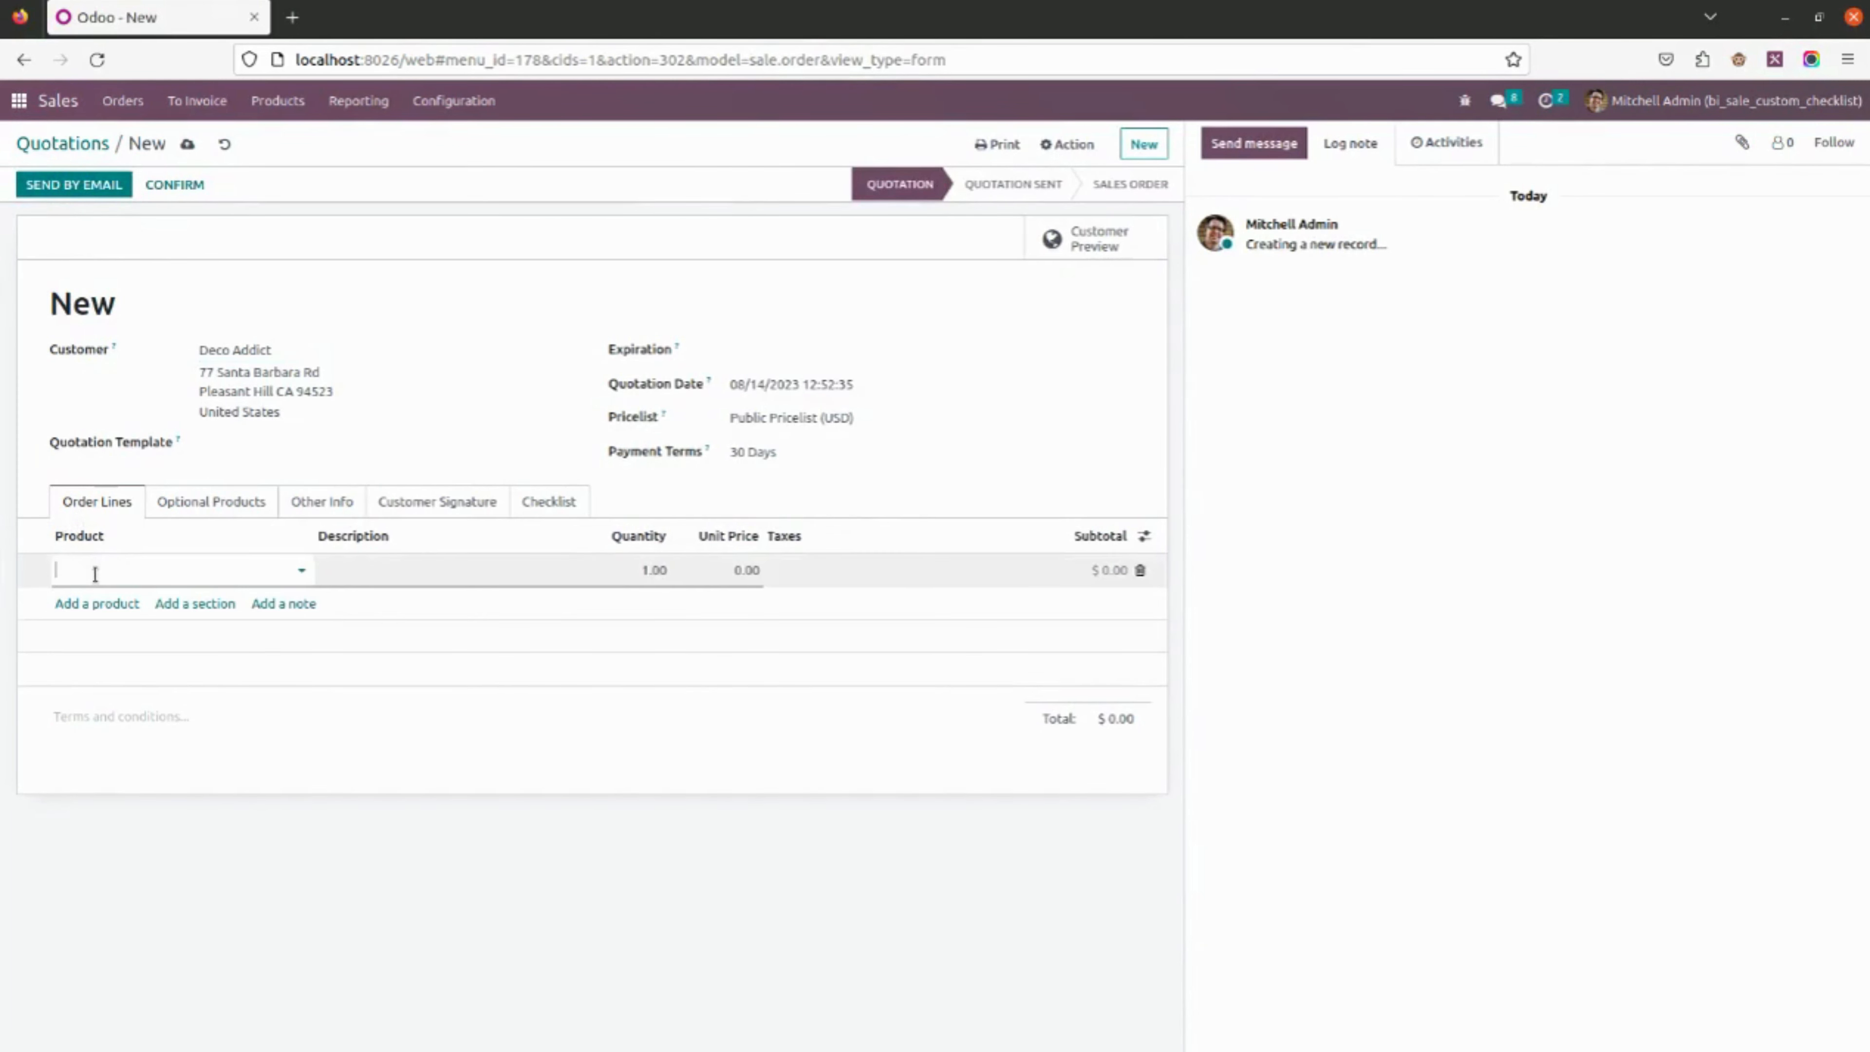
click(105, 600)
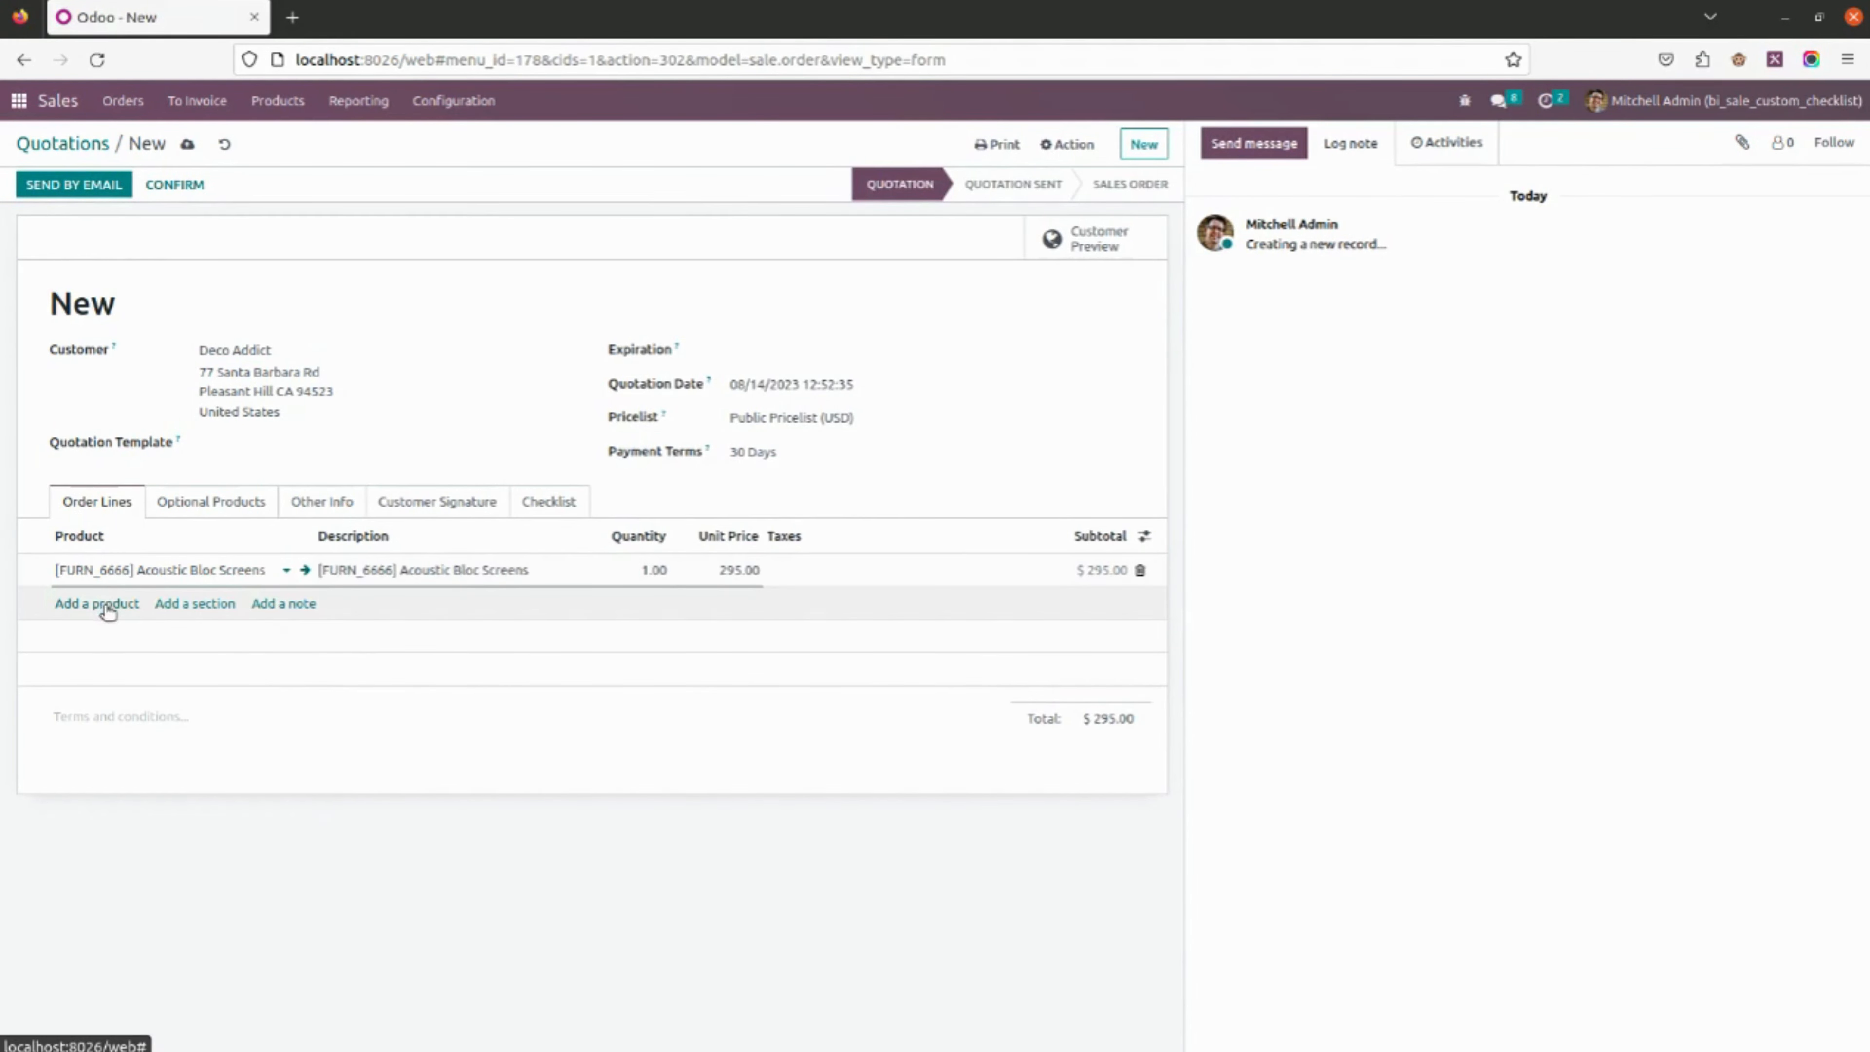
click(103, 605)
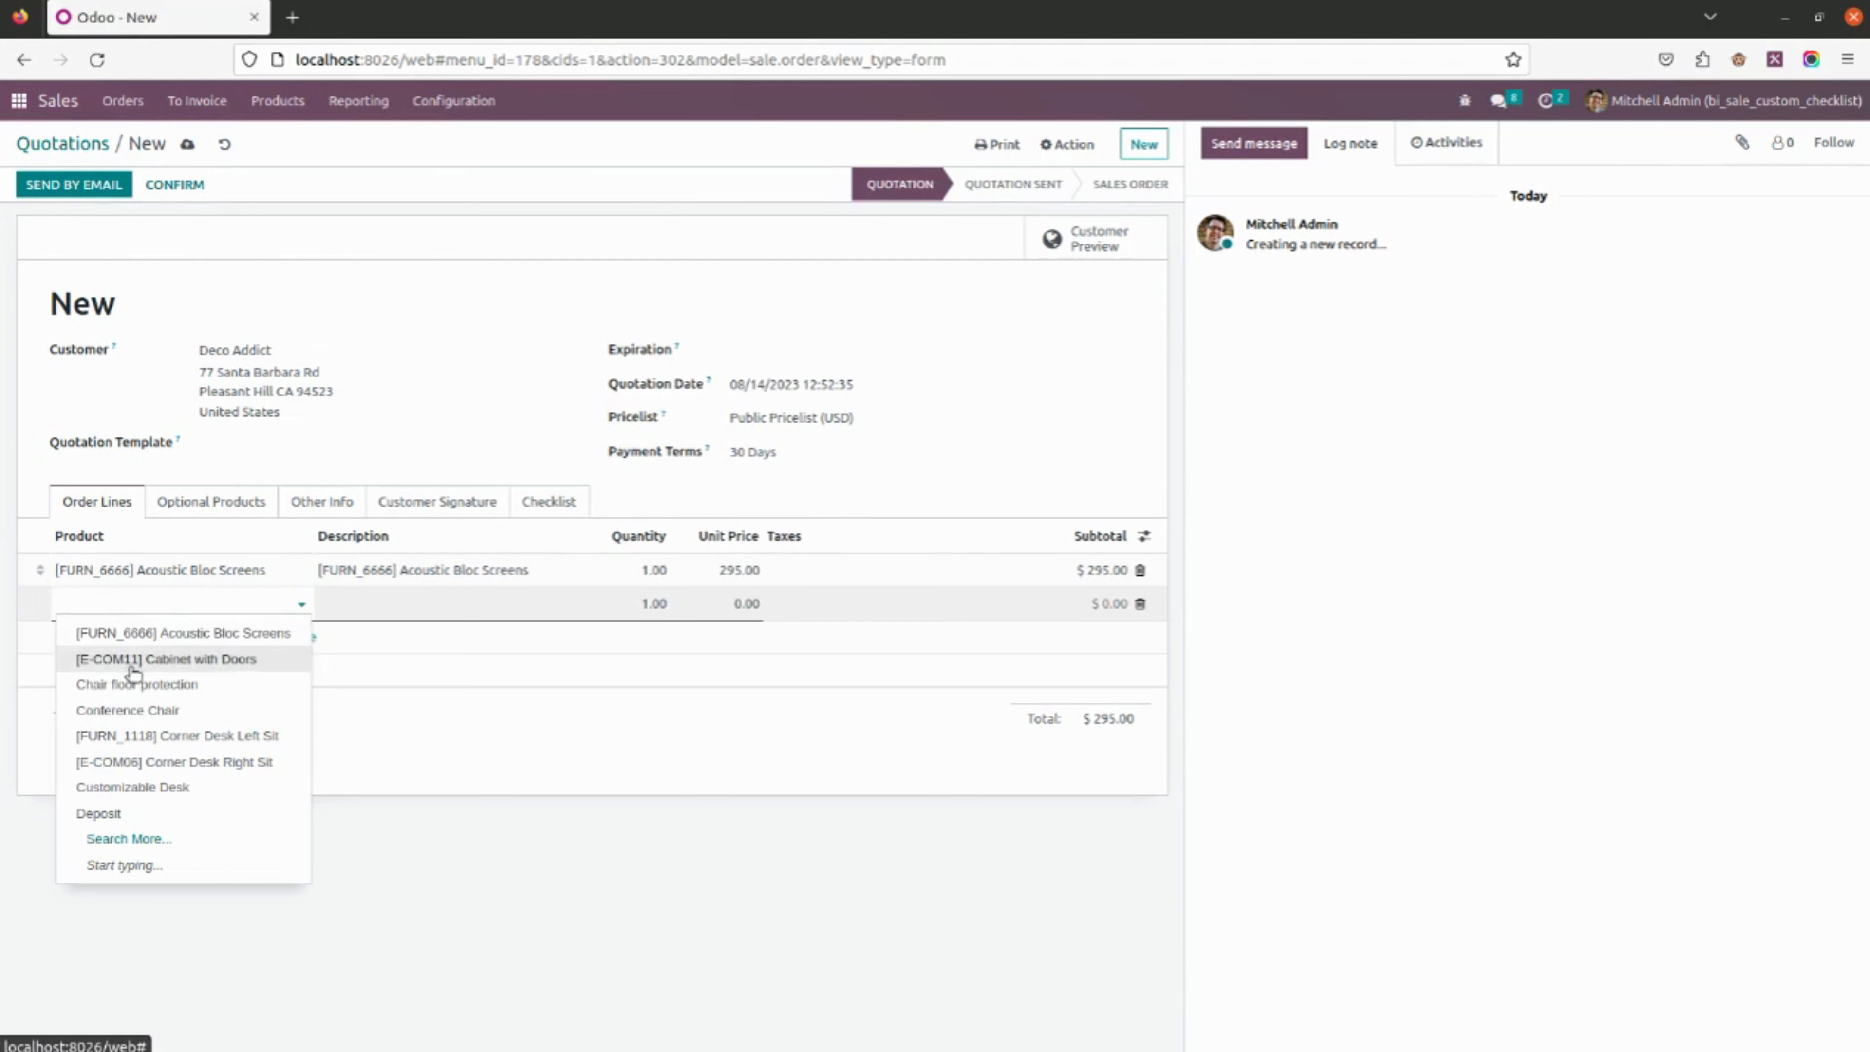
click(131, 658)
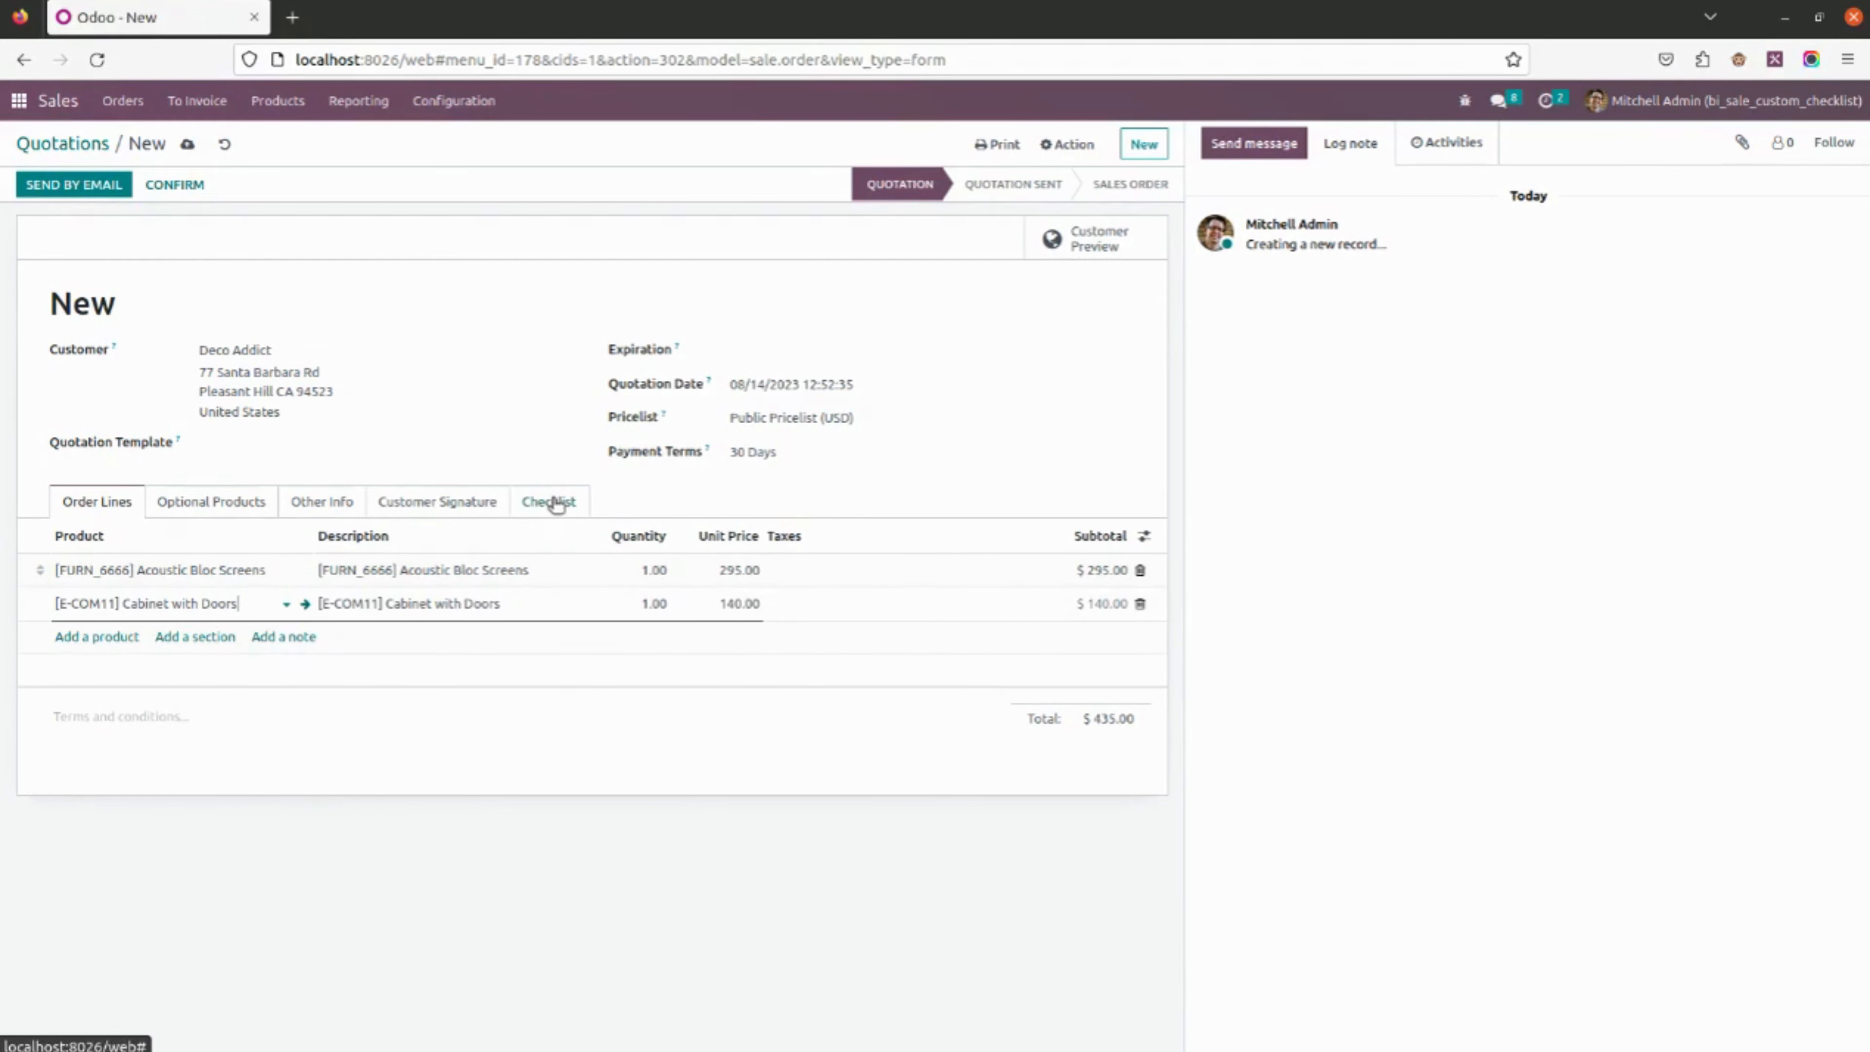
Assign the Check and Done sale checklist templates to the quotation and save it
click(555, 503)
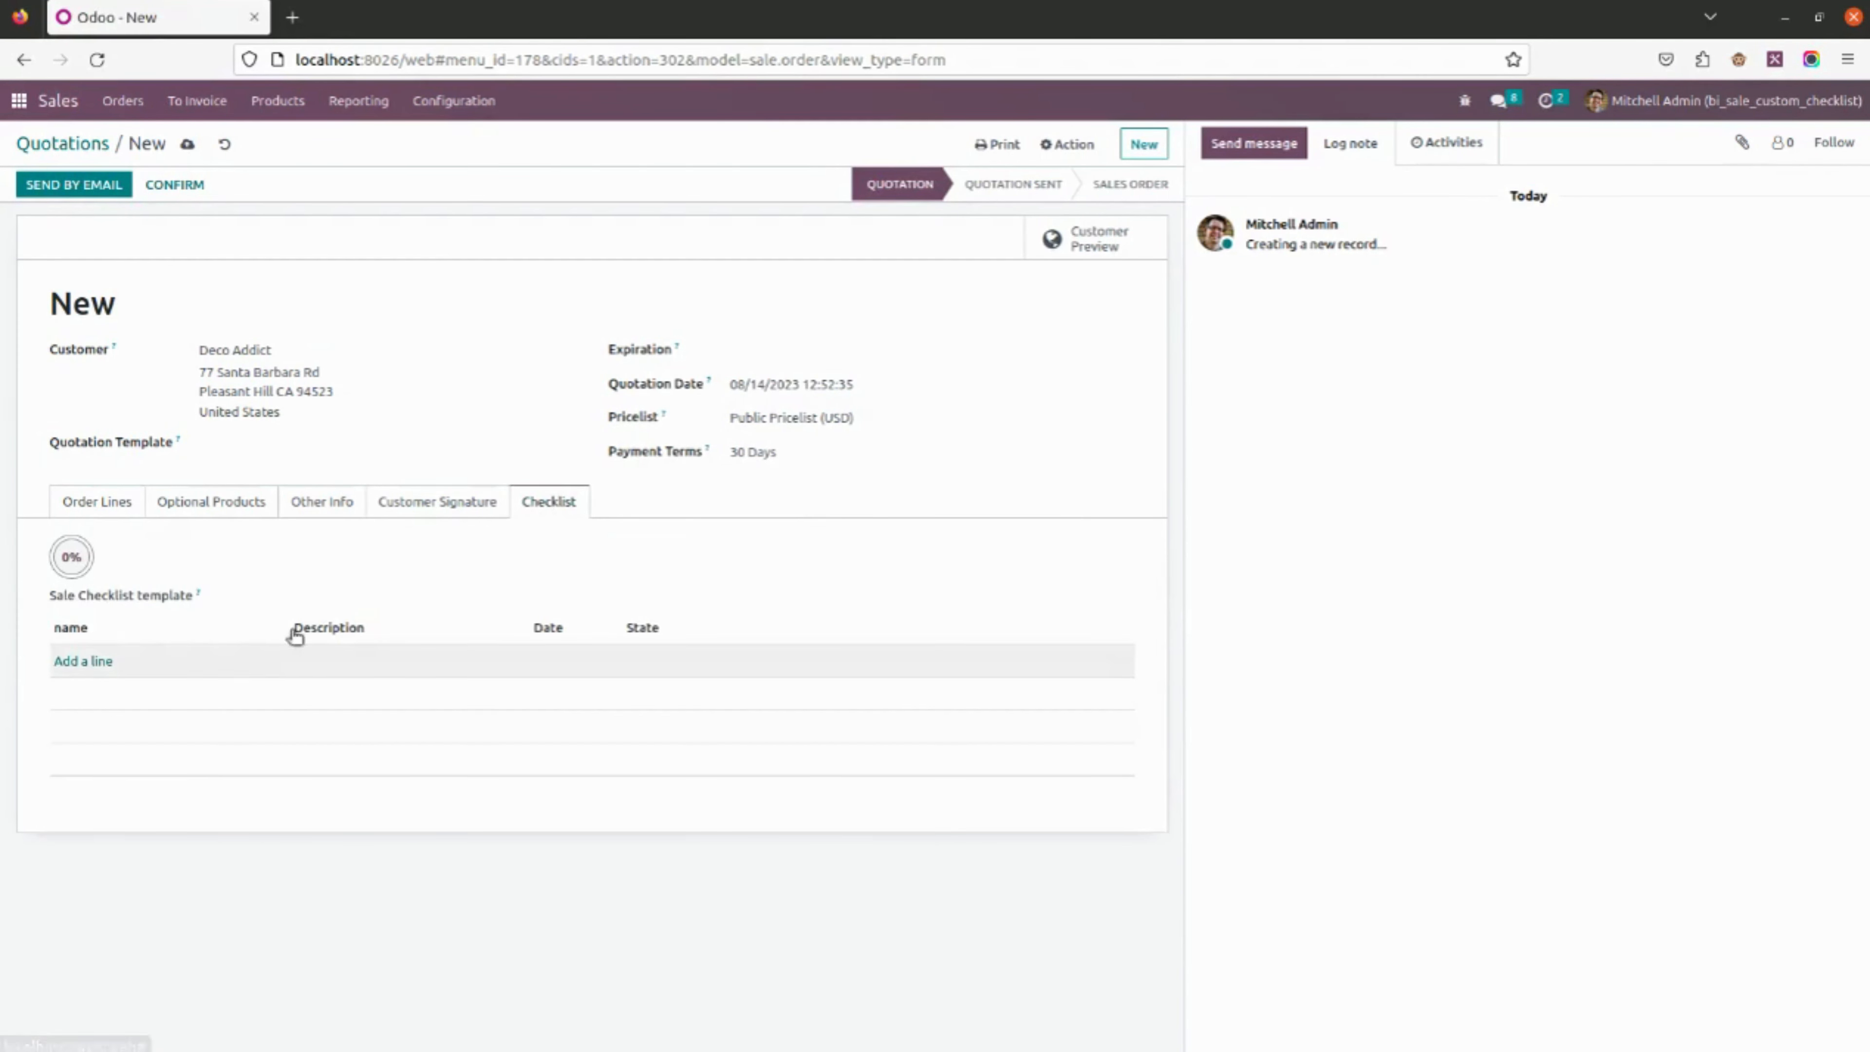
click(286, 598)
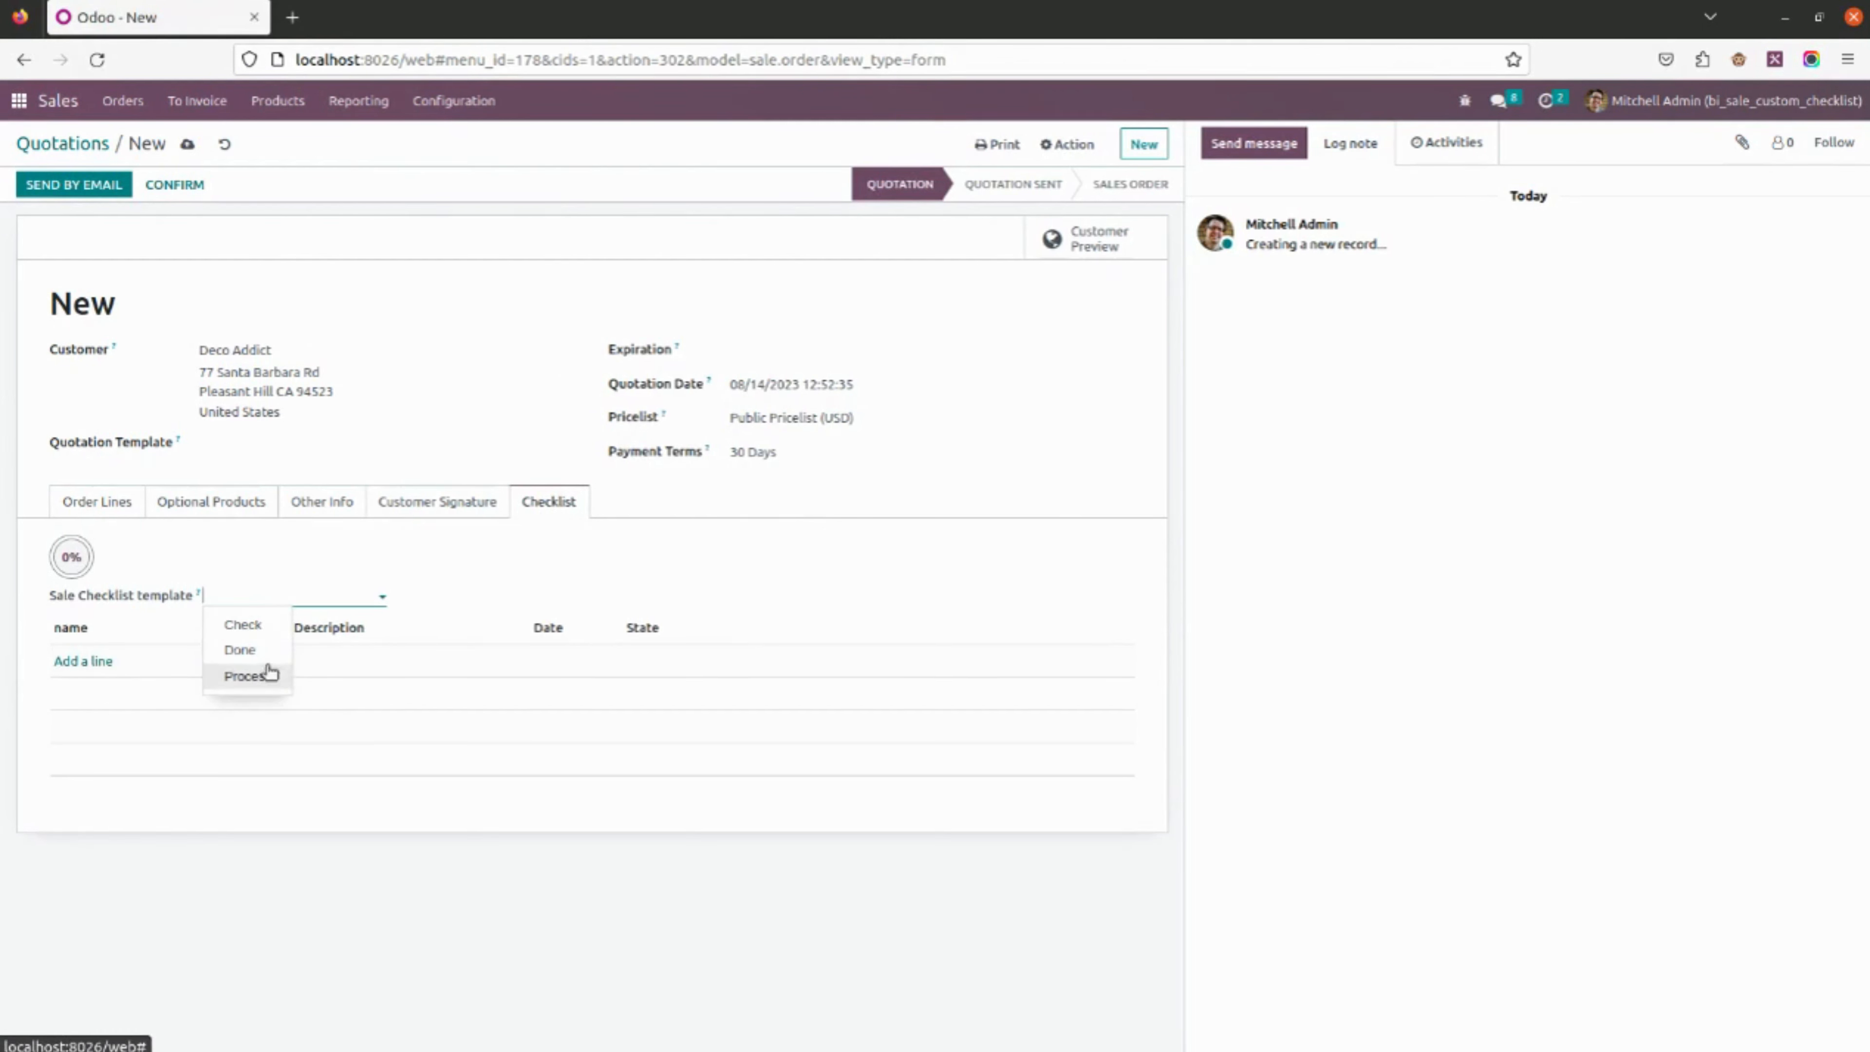
click(272, 632)
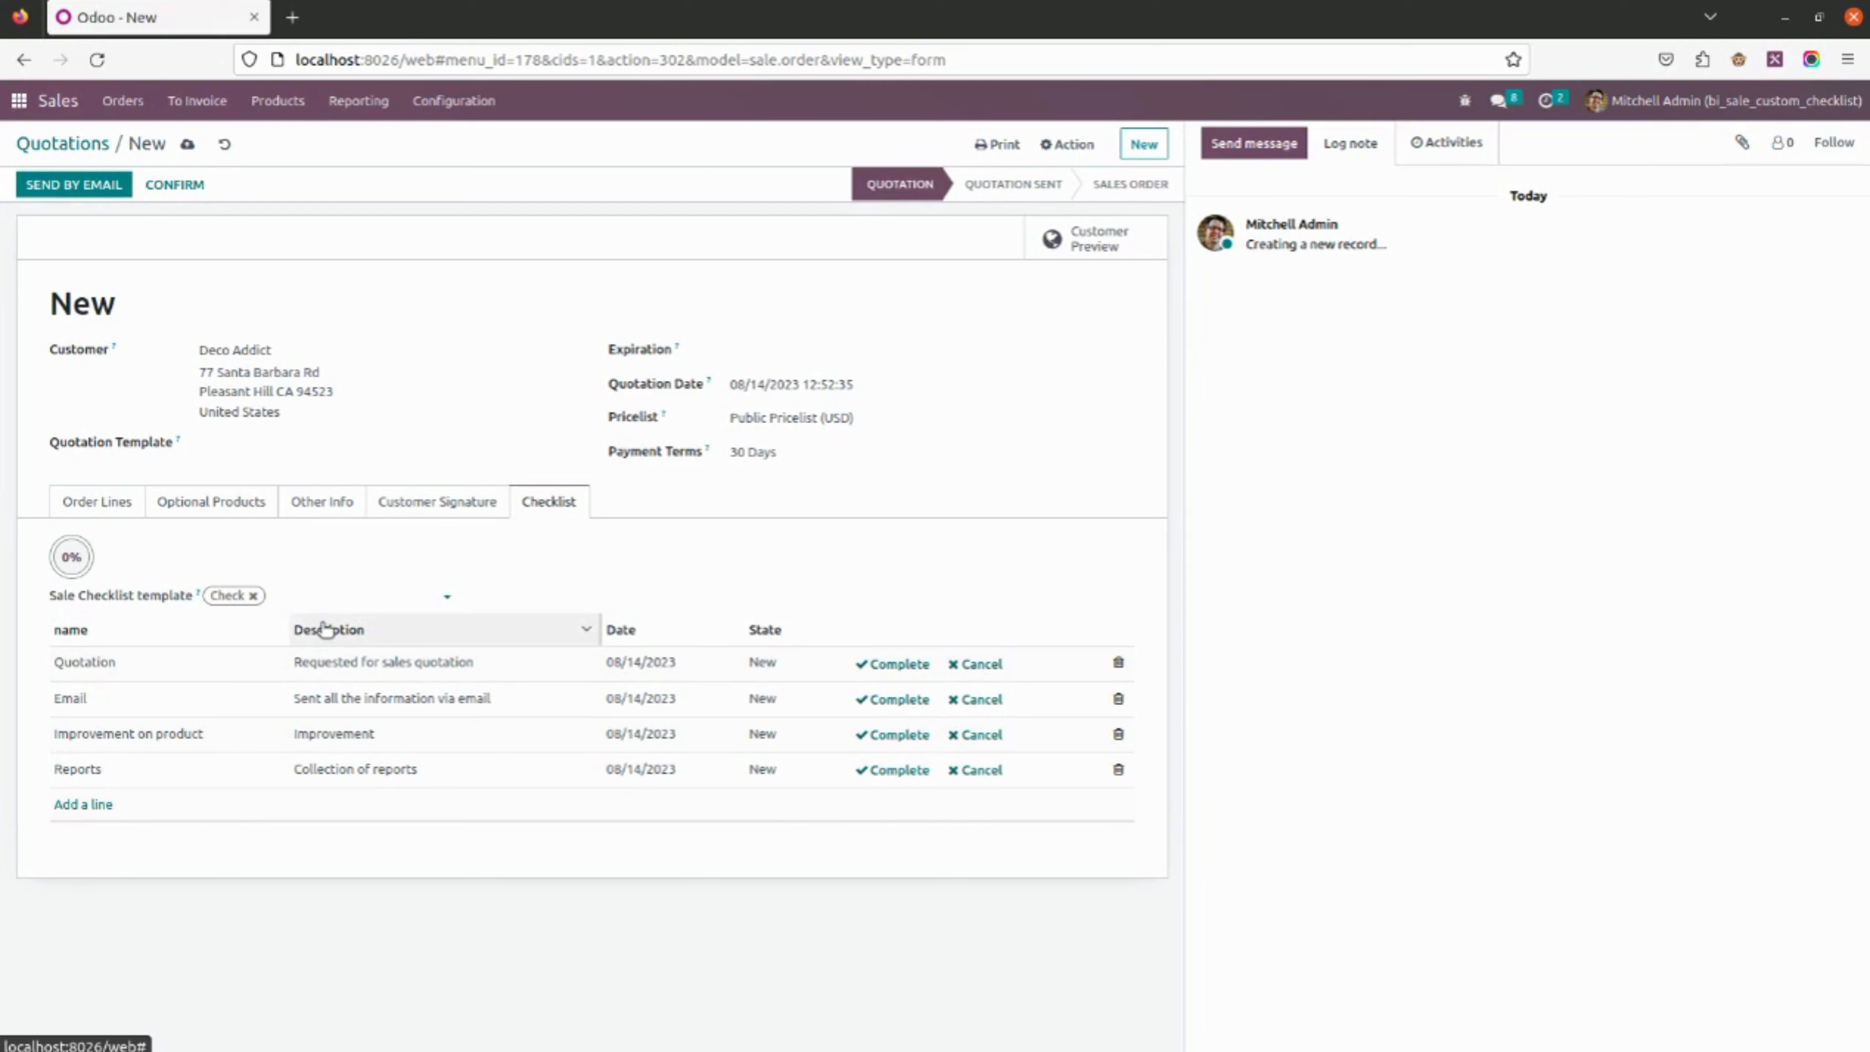
click(315, 600)
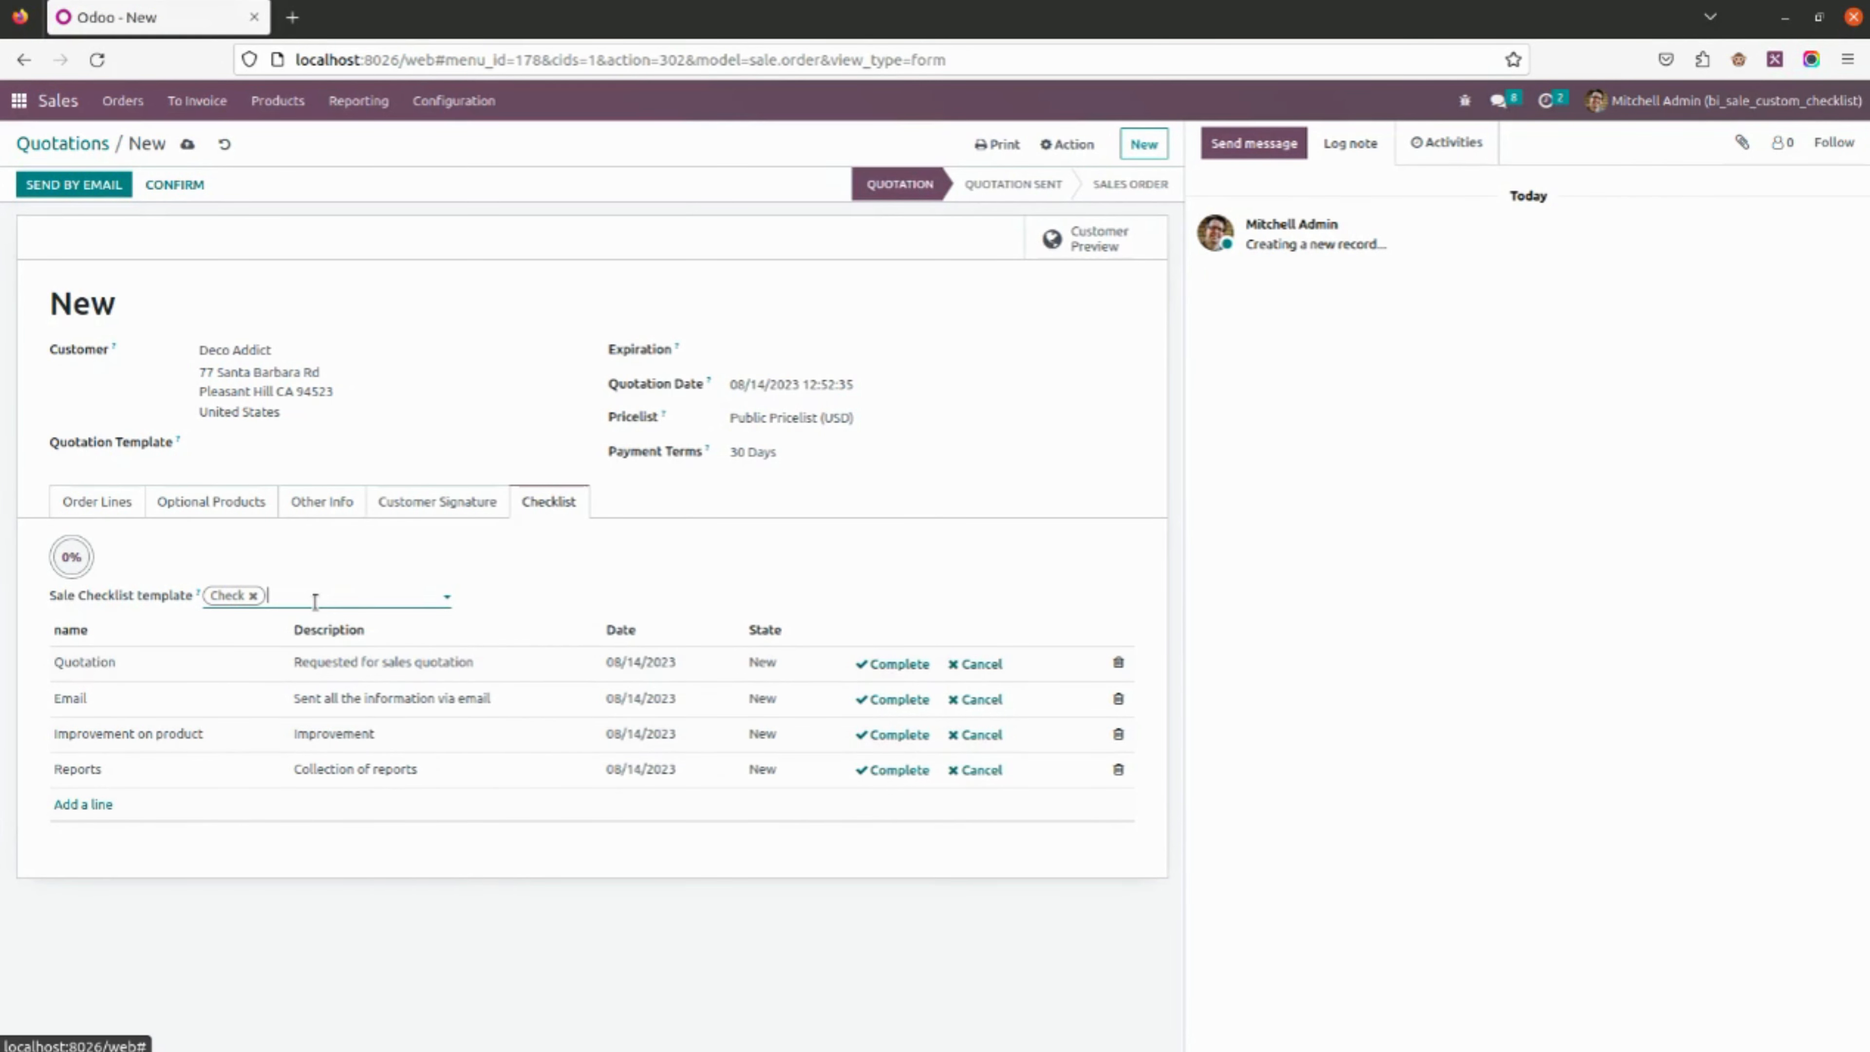
click(321, 631)
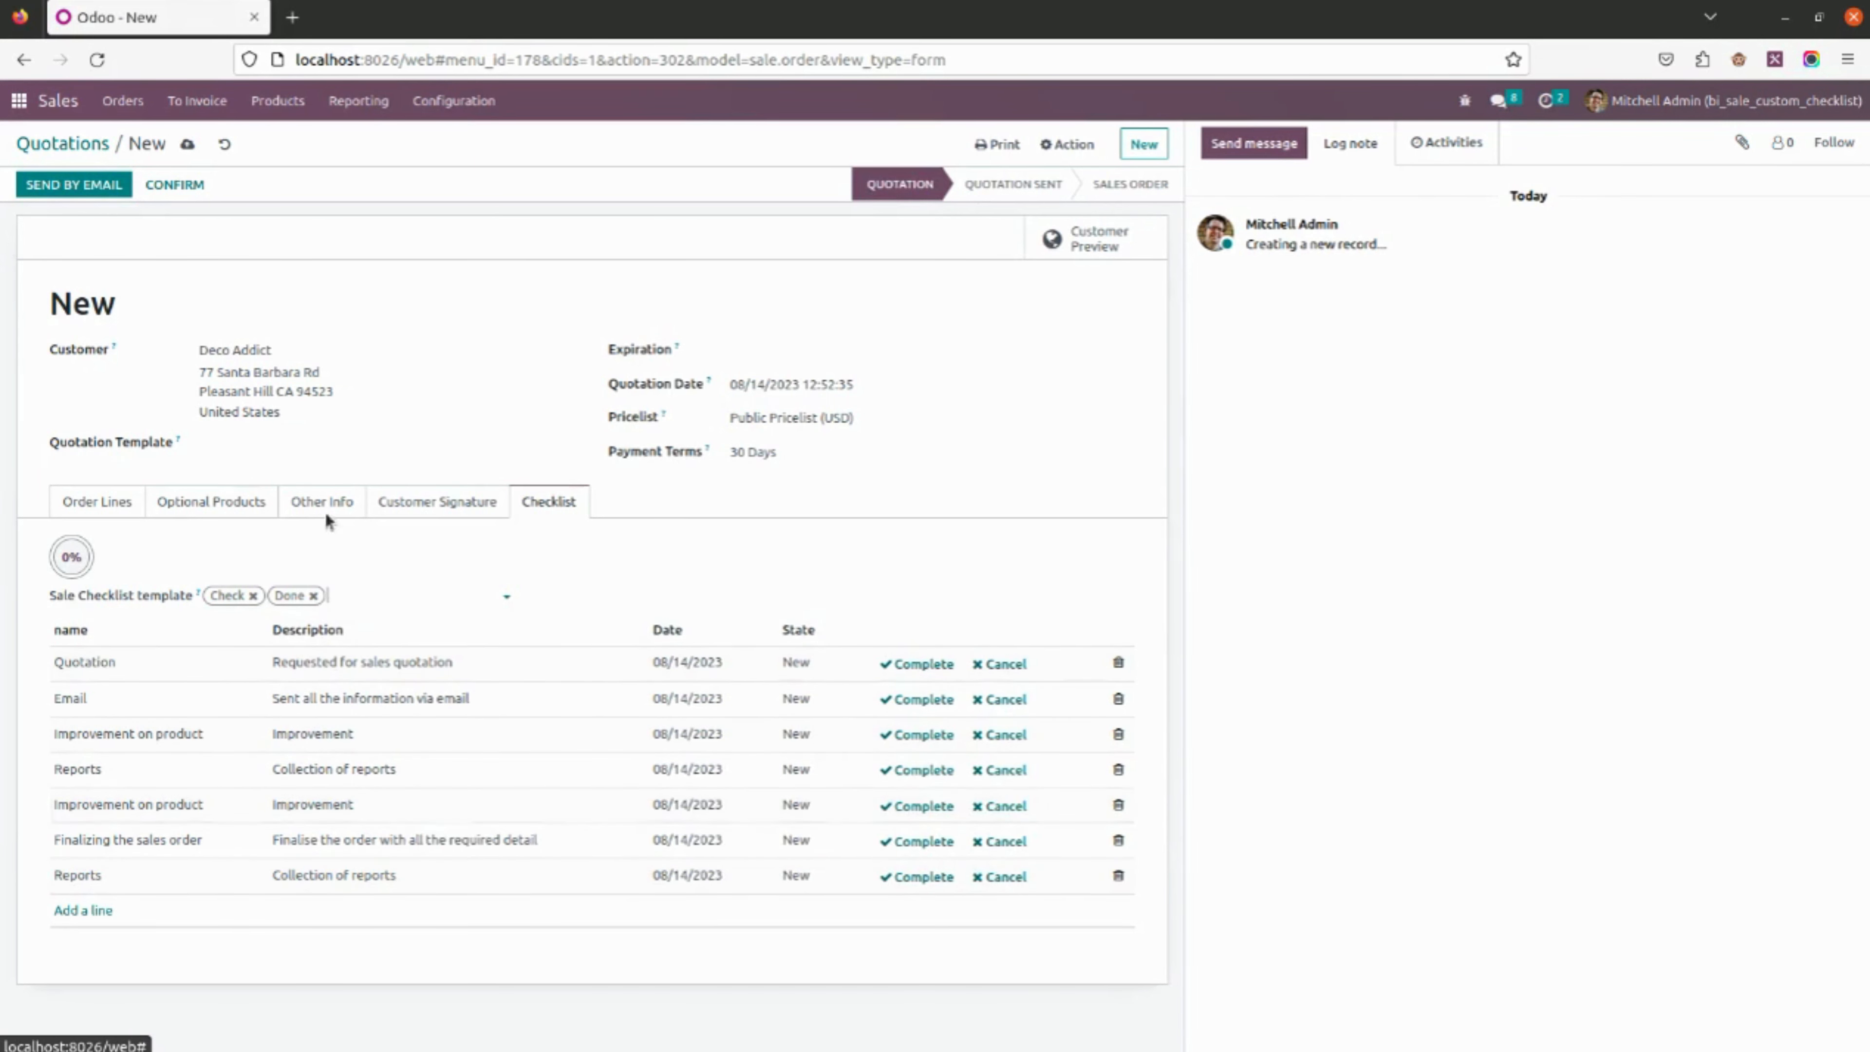
key(ctrl+s)
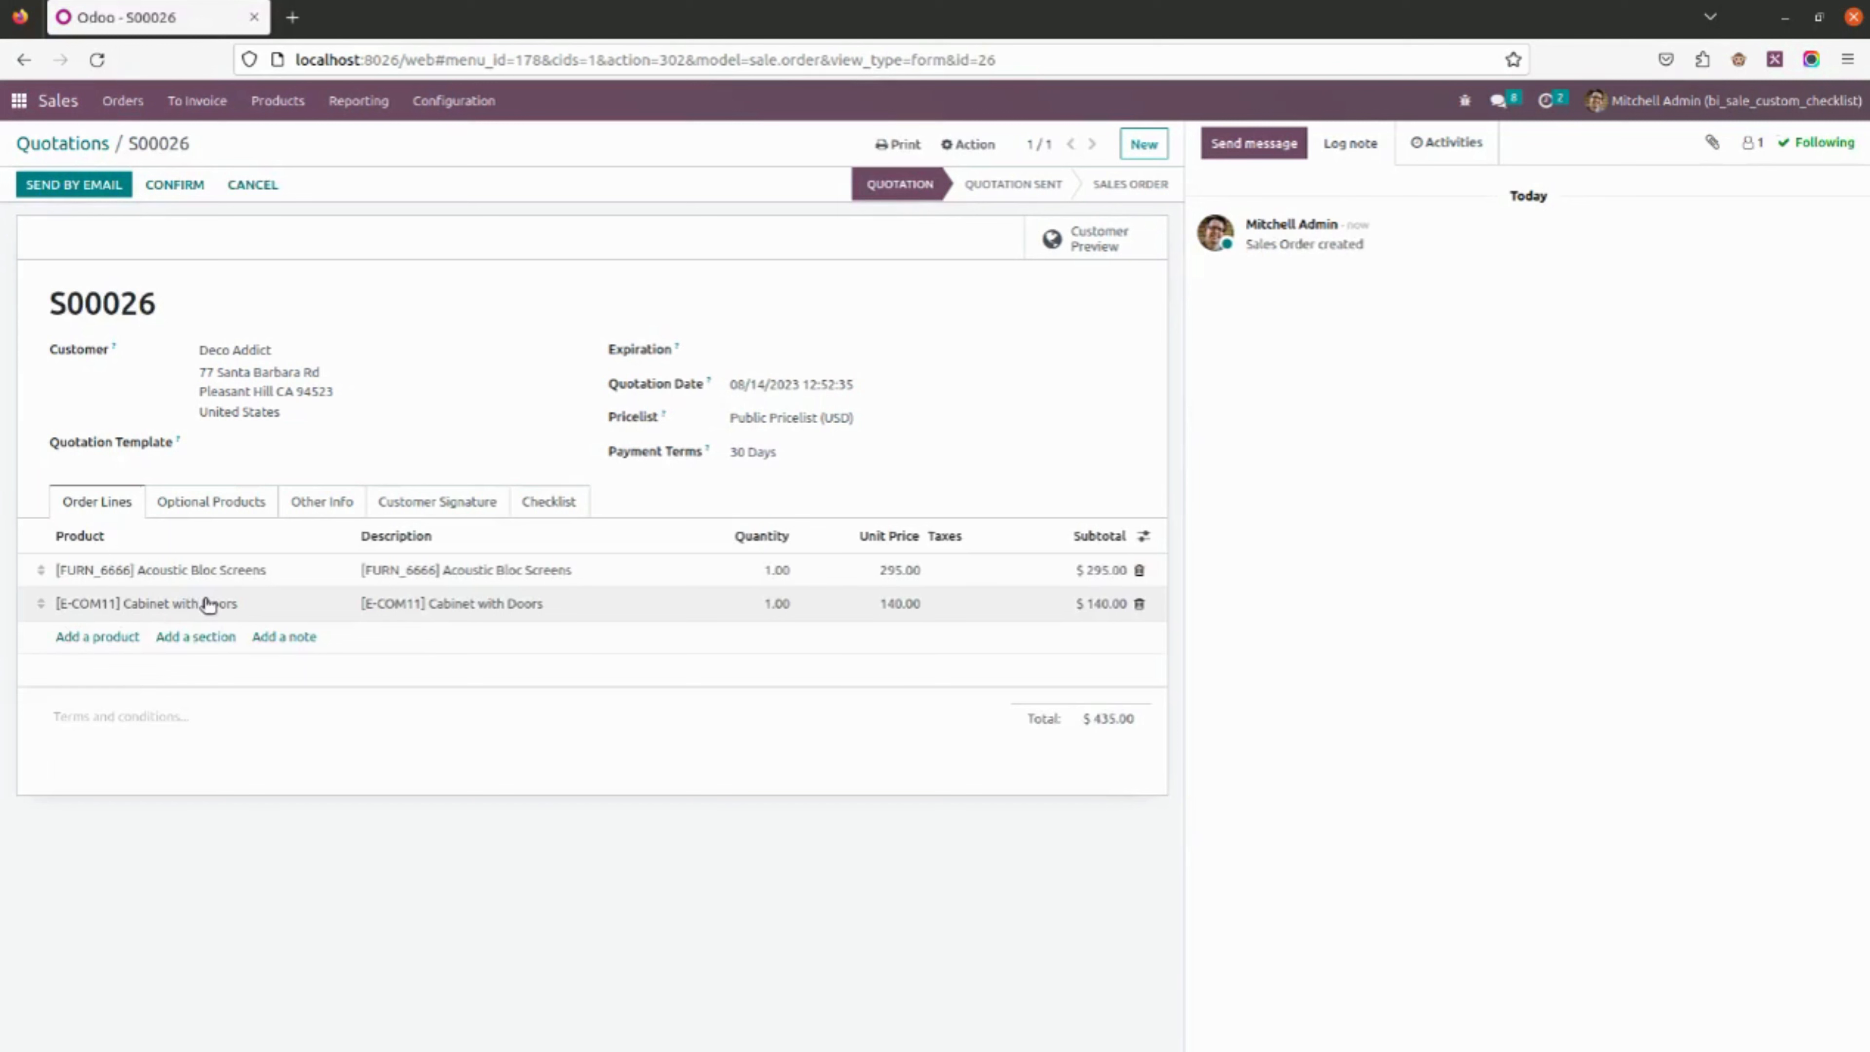
Show the saved quotation's checklist and send the quotation by email to the customer
click(549, 501)
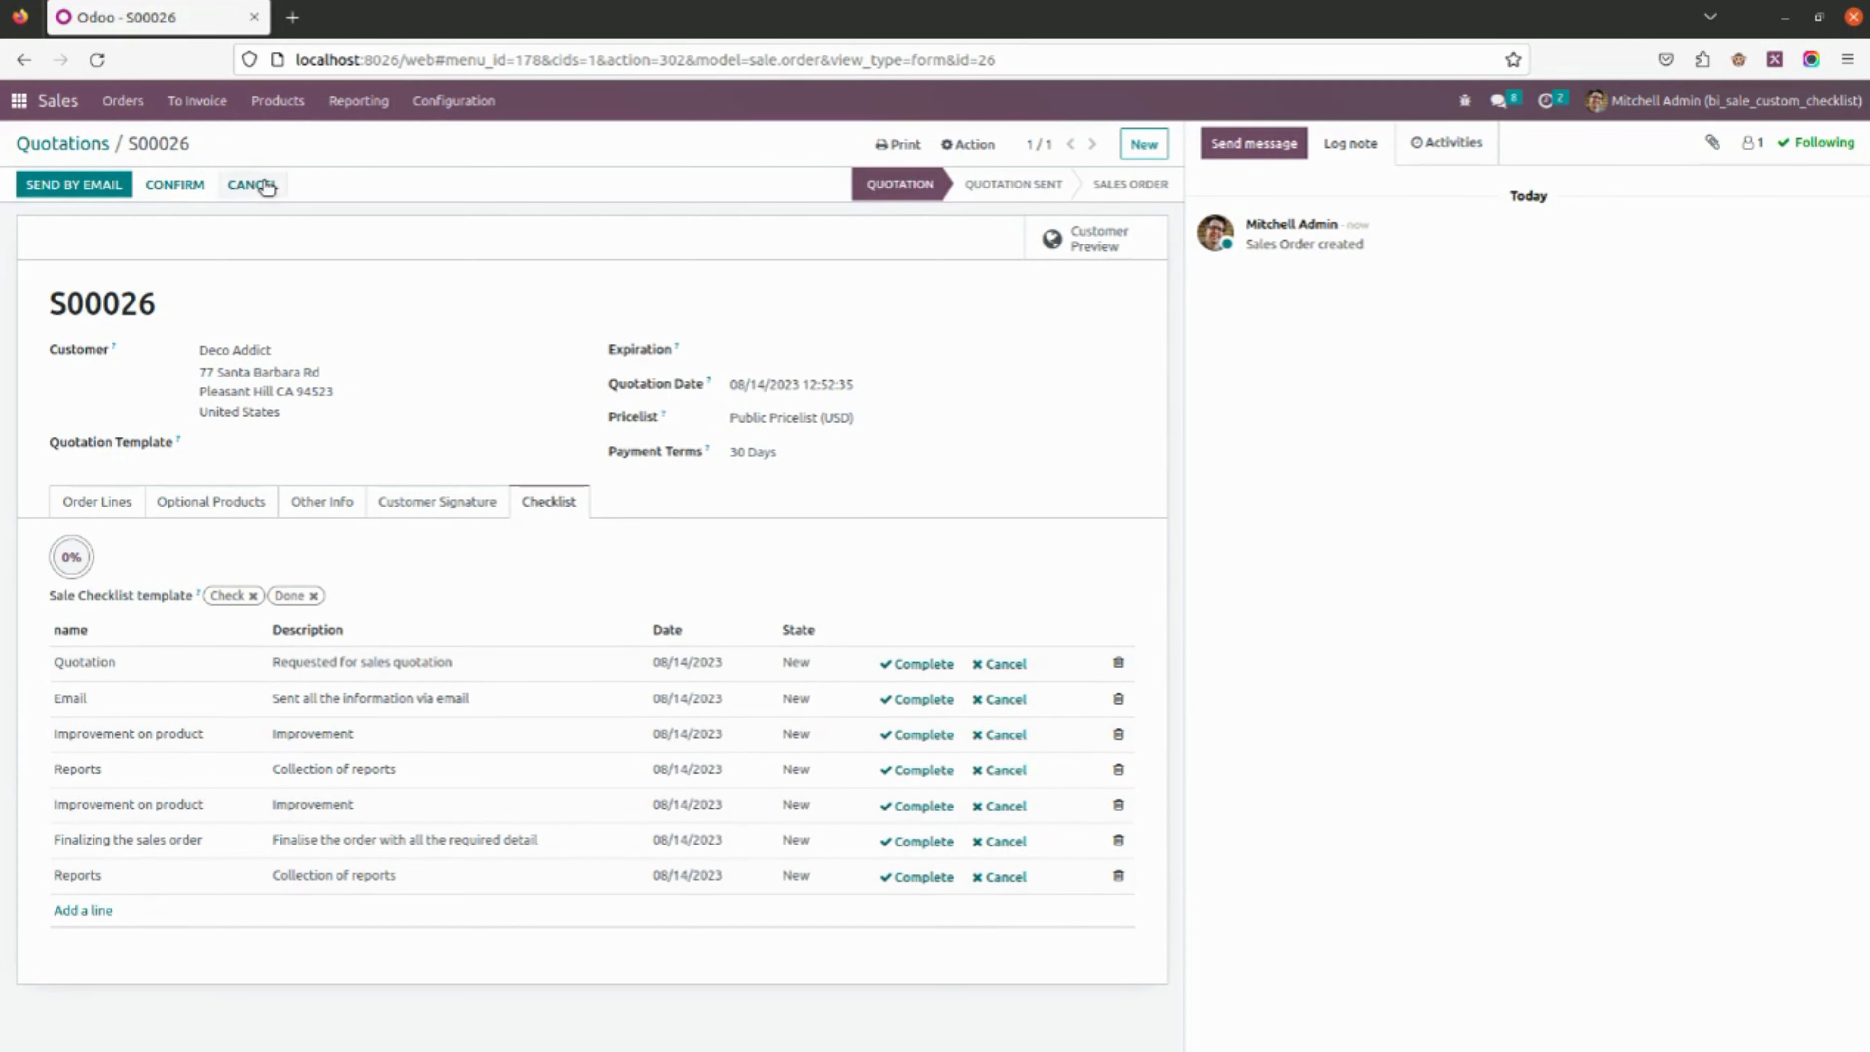
click(62, 183)
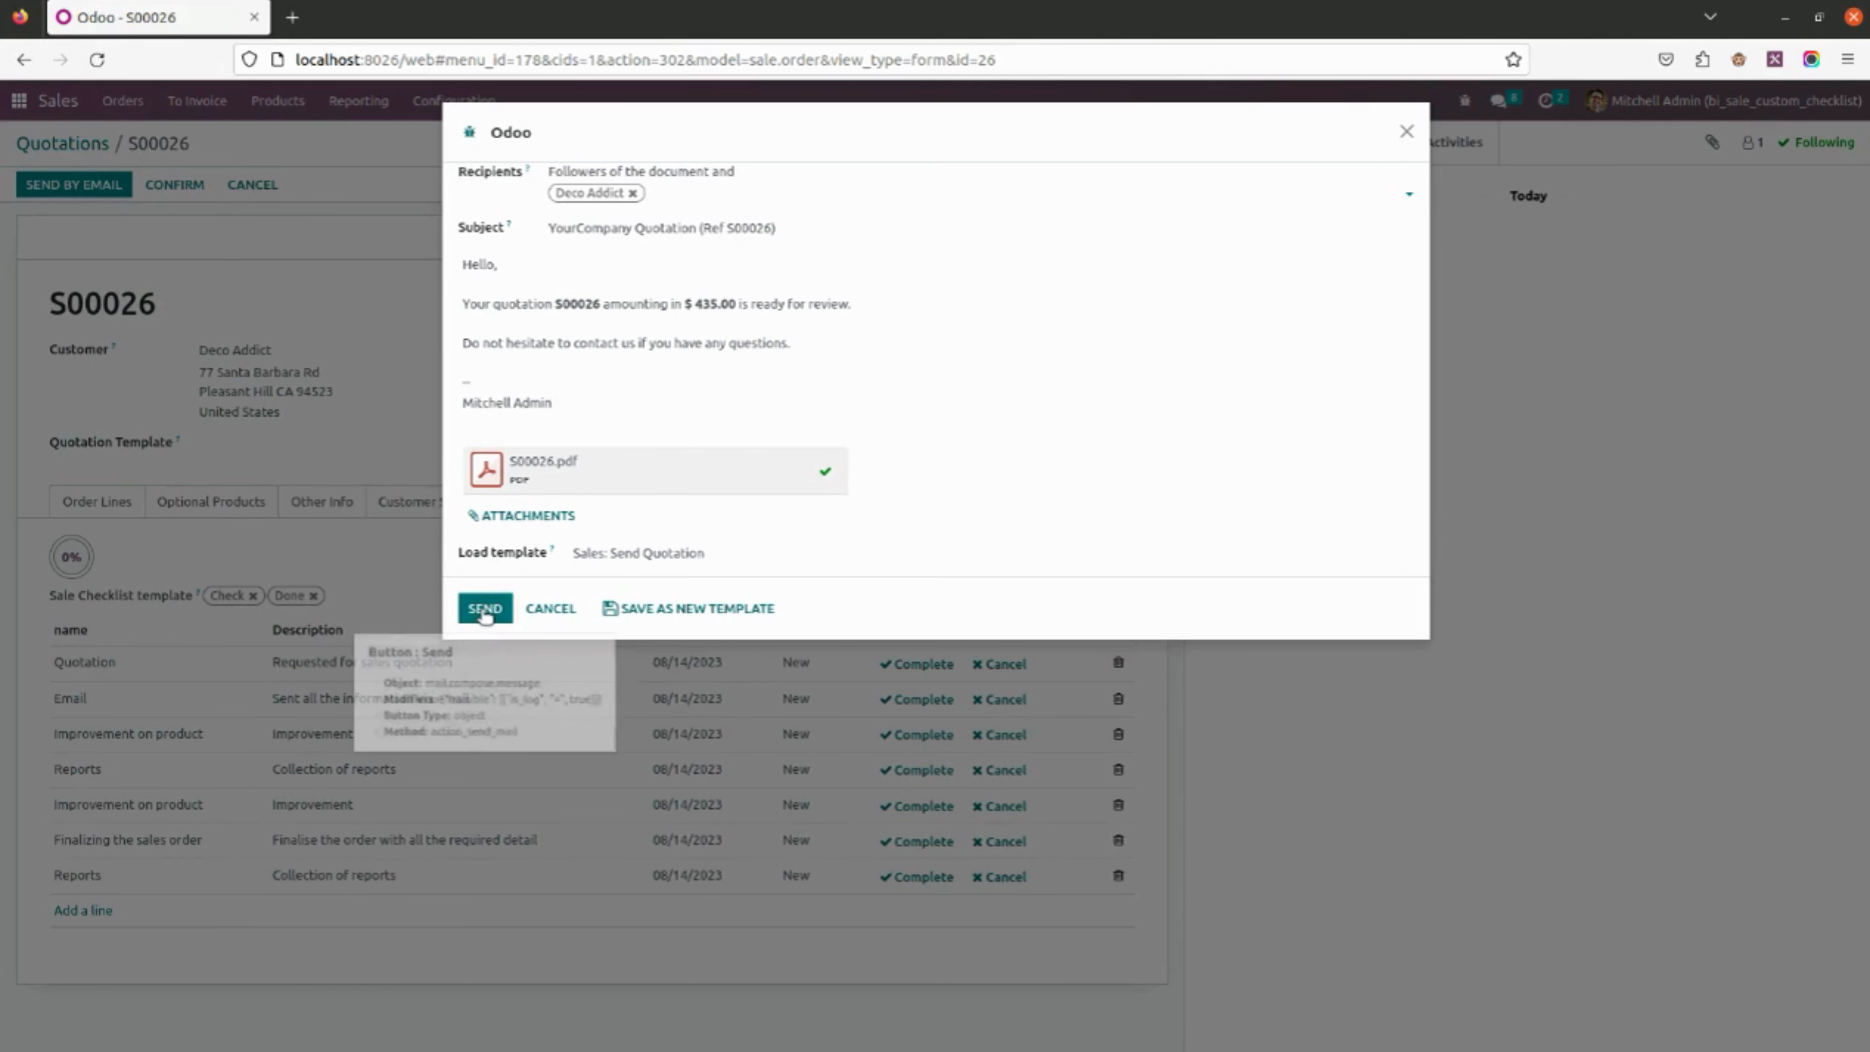
click(484, 608)
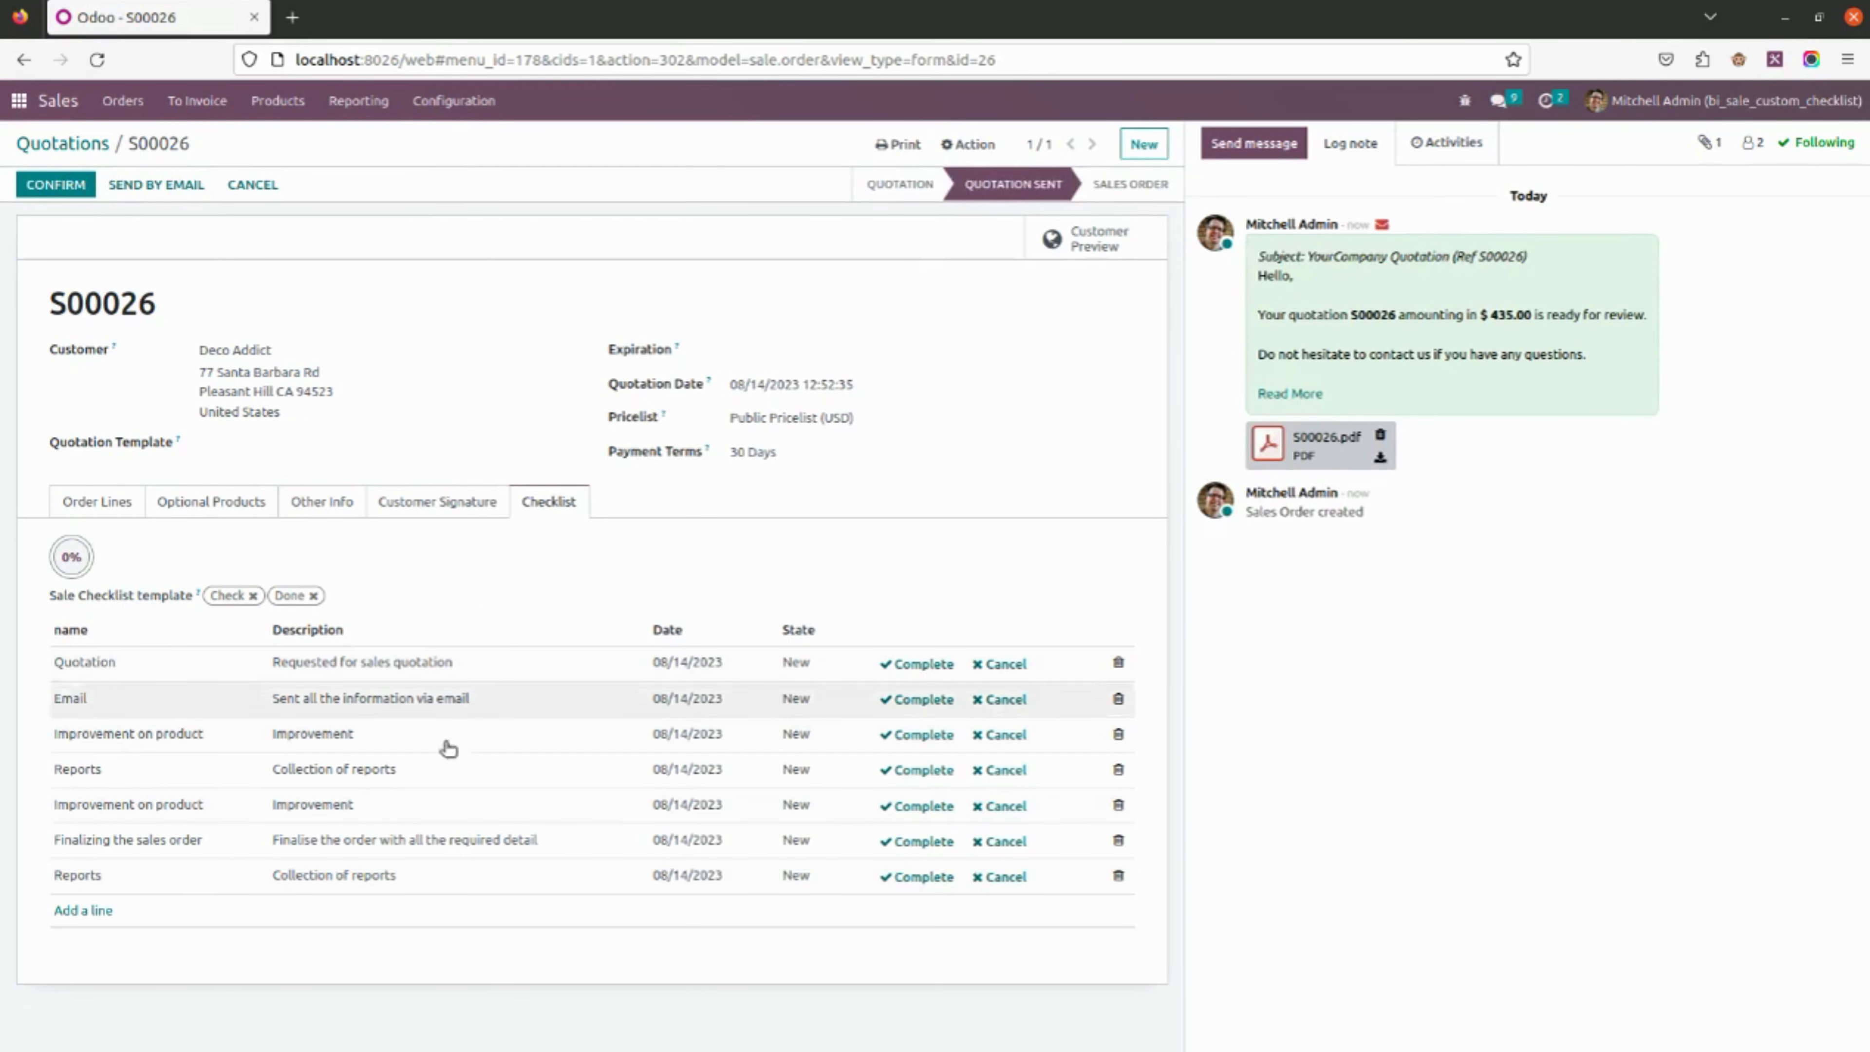
Mark the Quotation and Email checklist lines as complete and cancel the first Improvement on product and first Reports lines
click(918, 663)
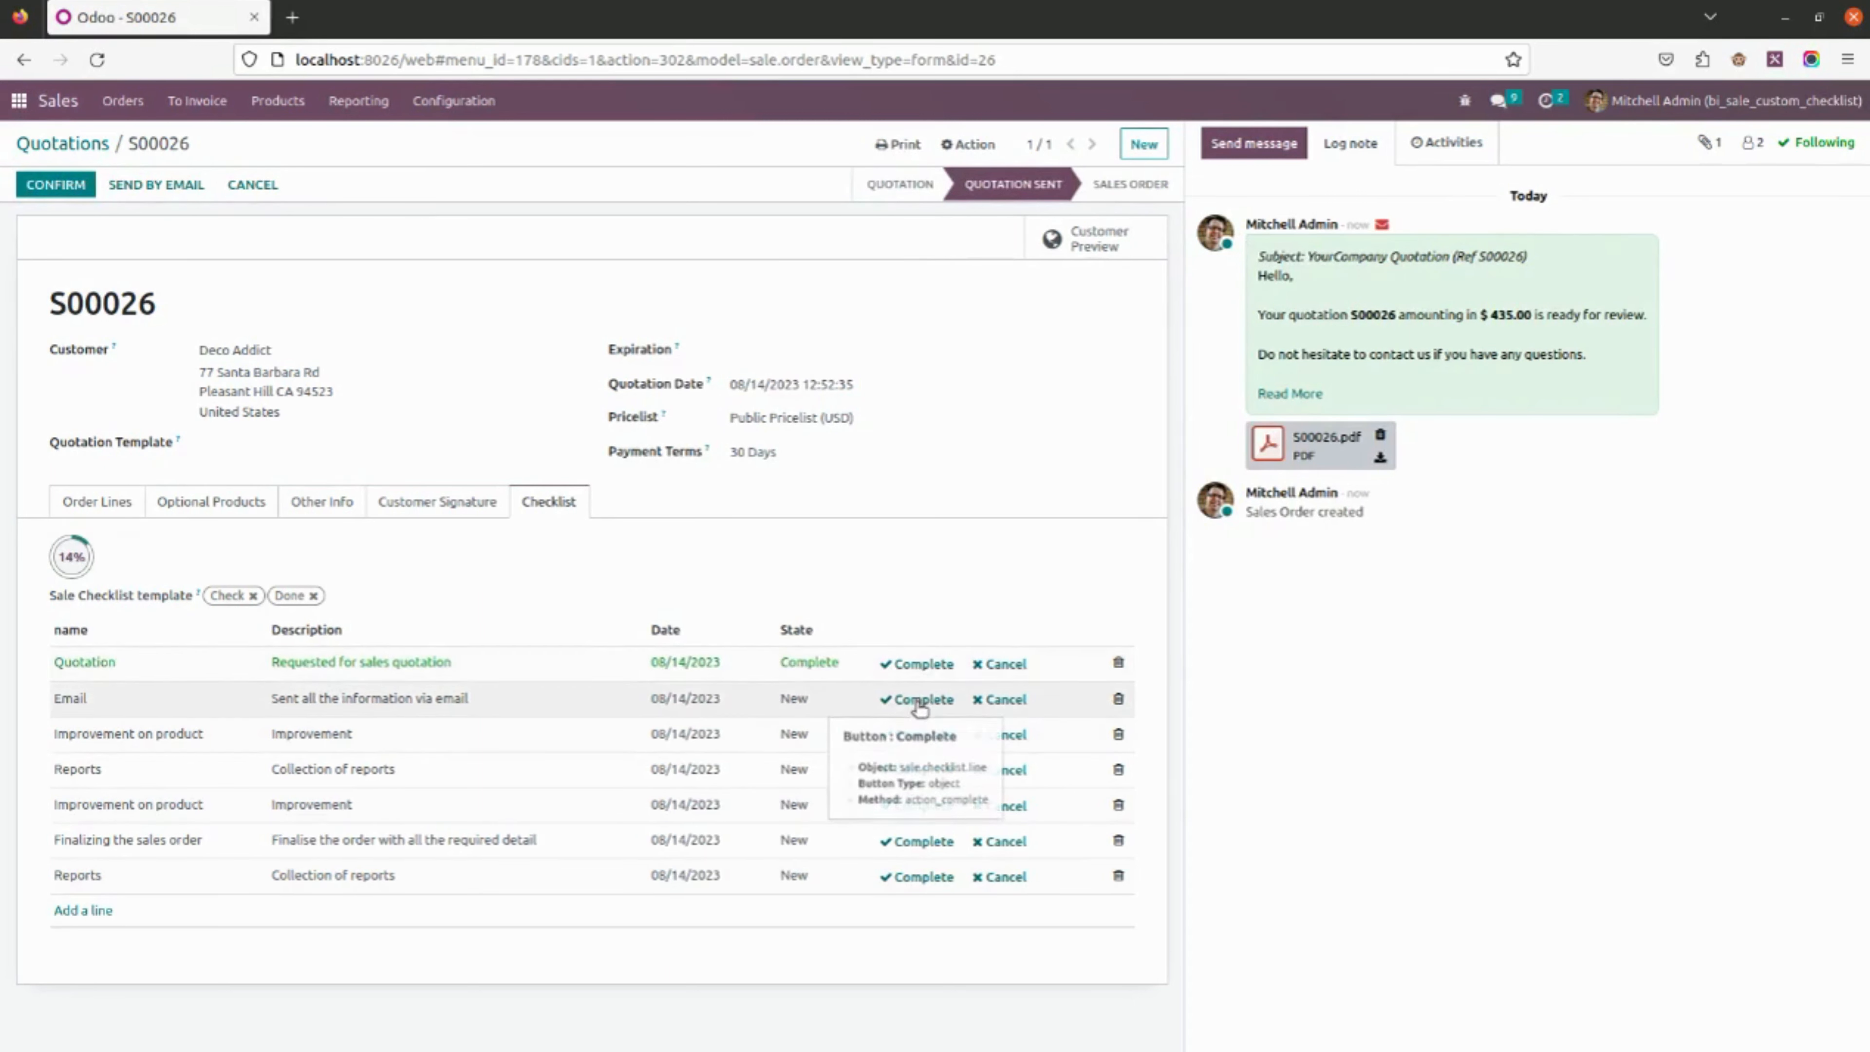
click(918, 700)
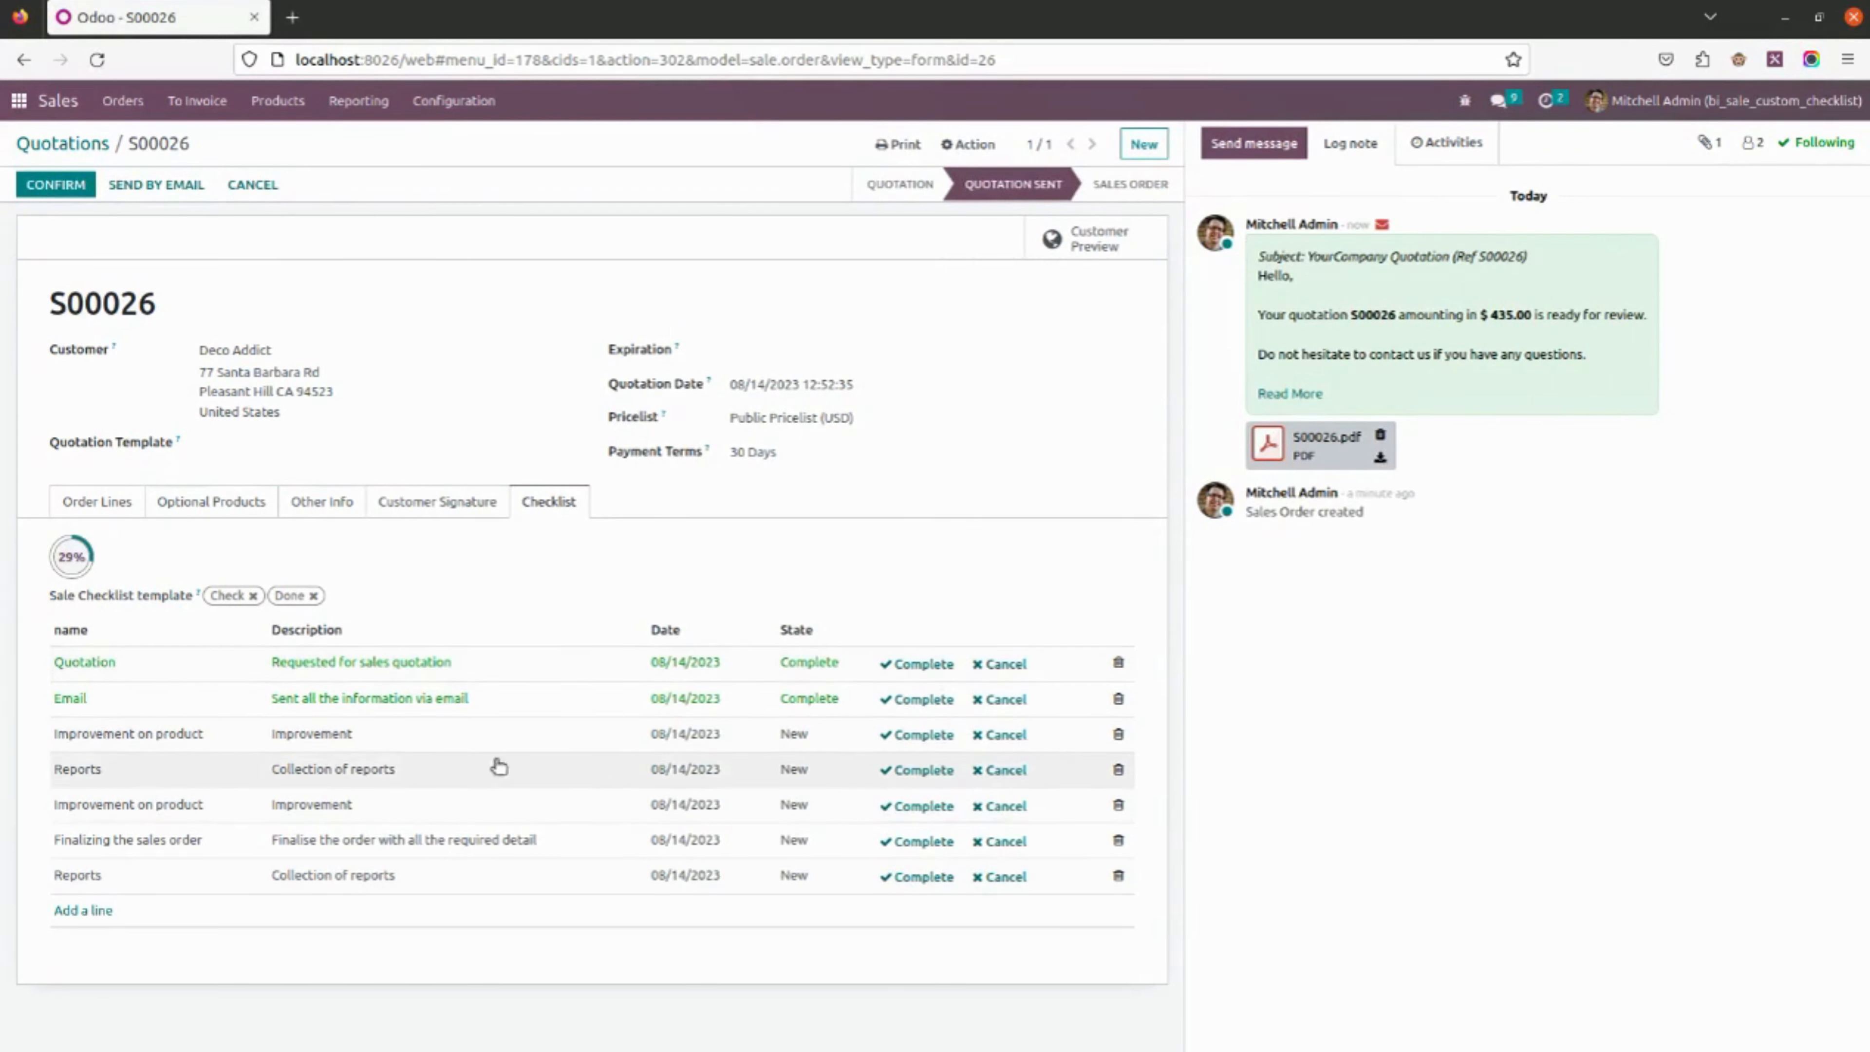
click(1013, 736)
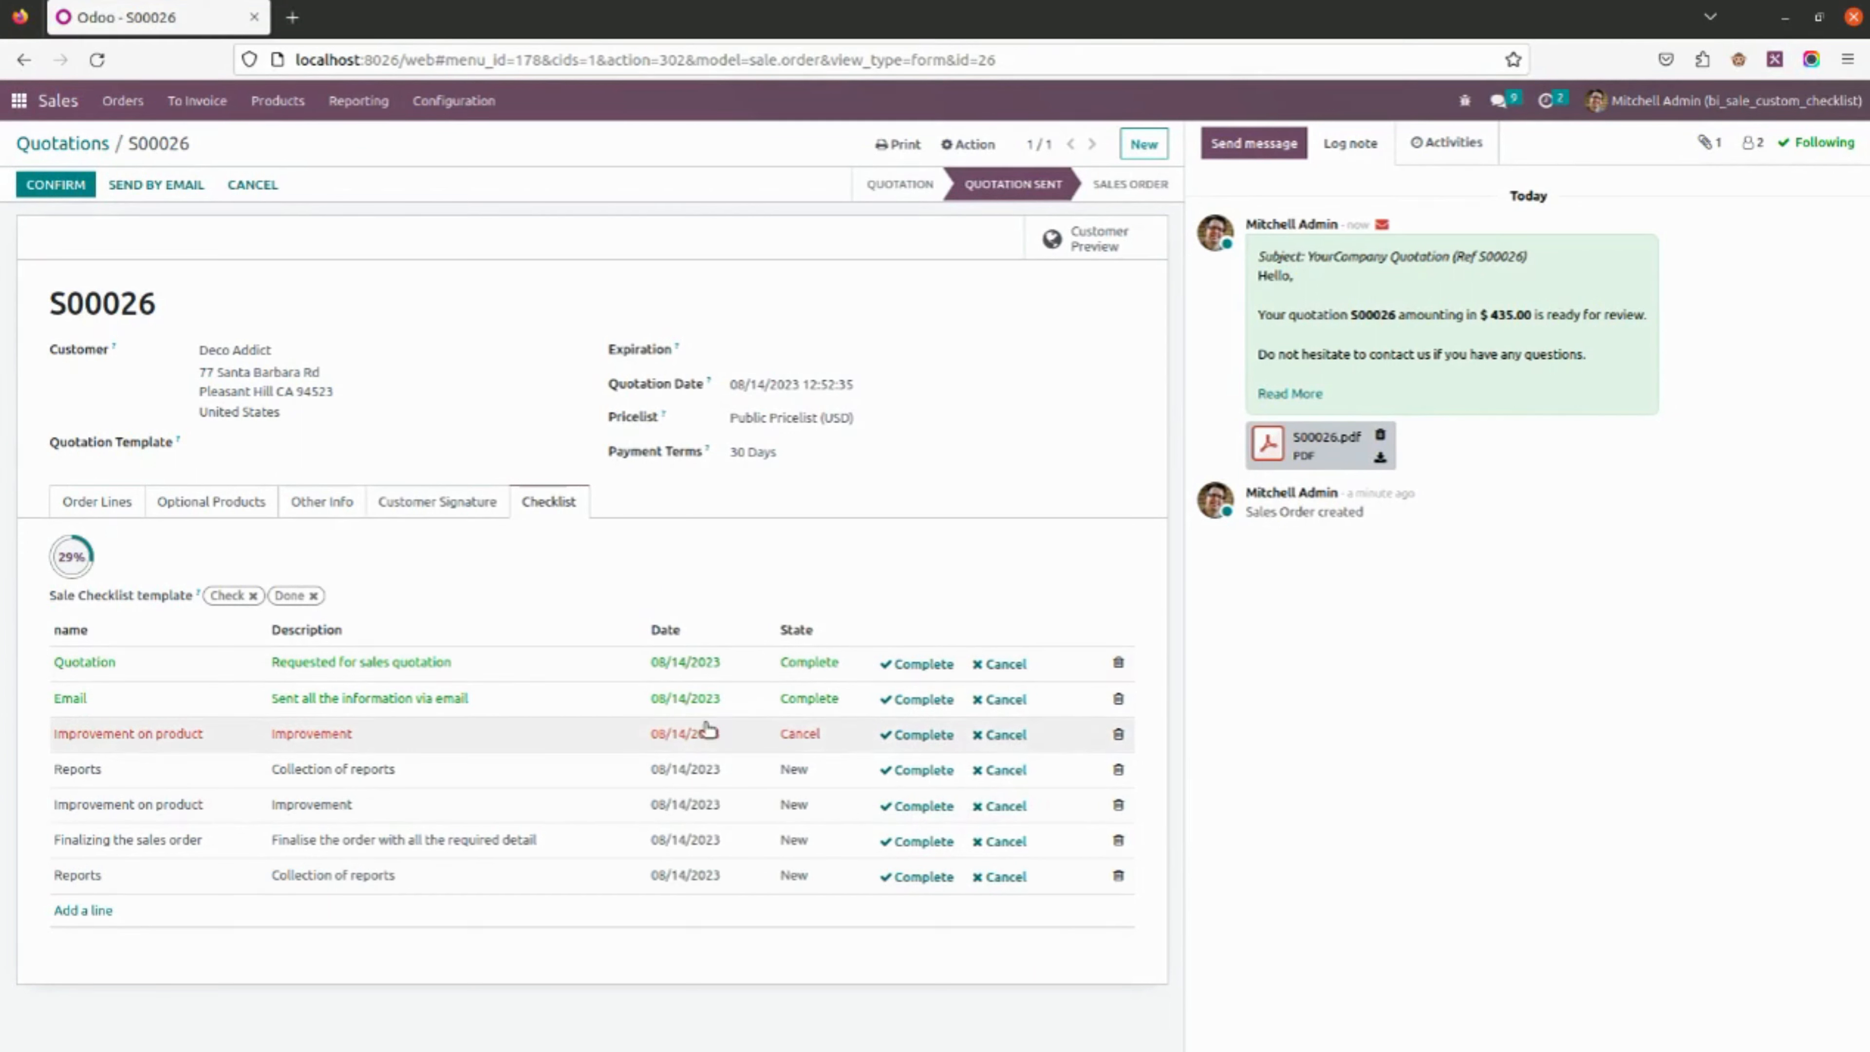
click(1003, 771)
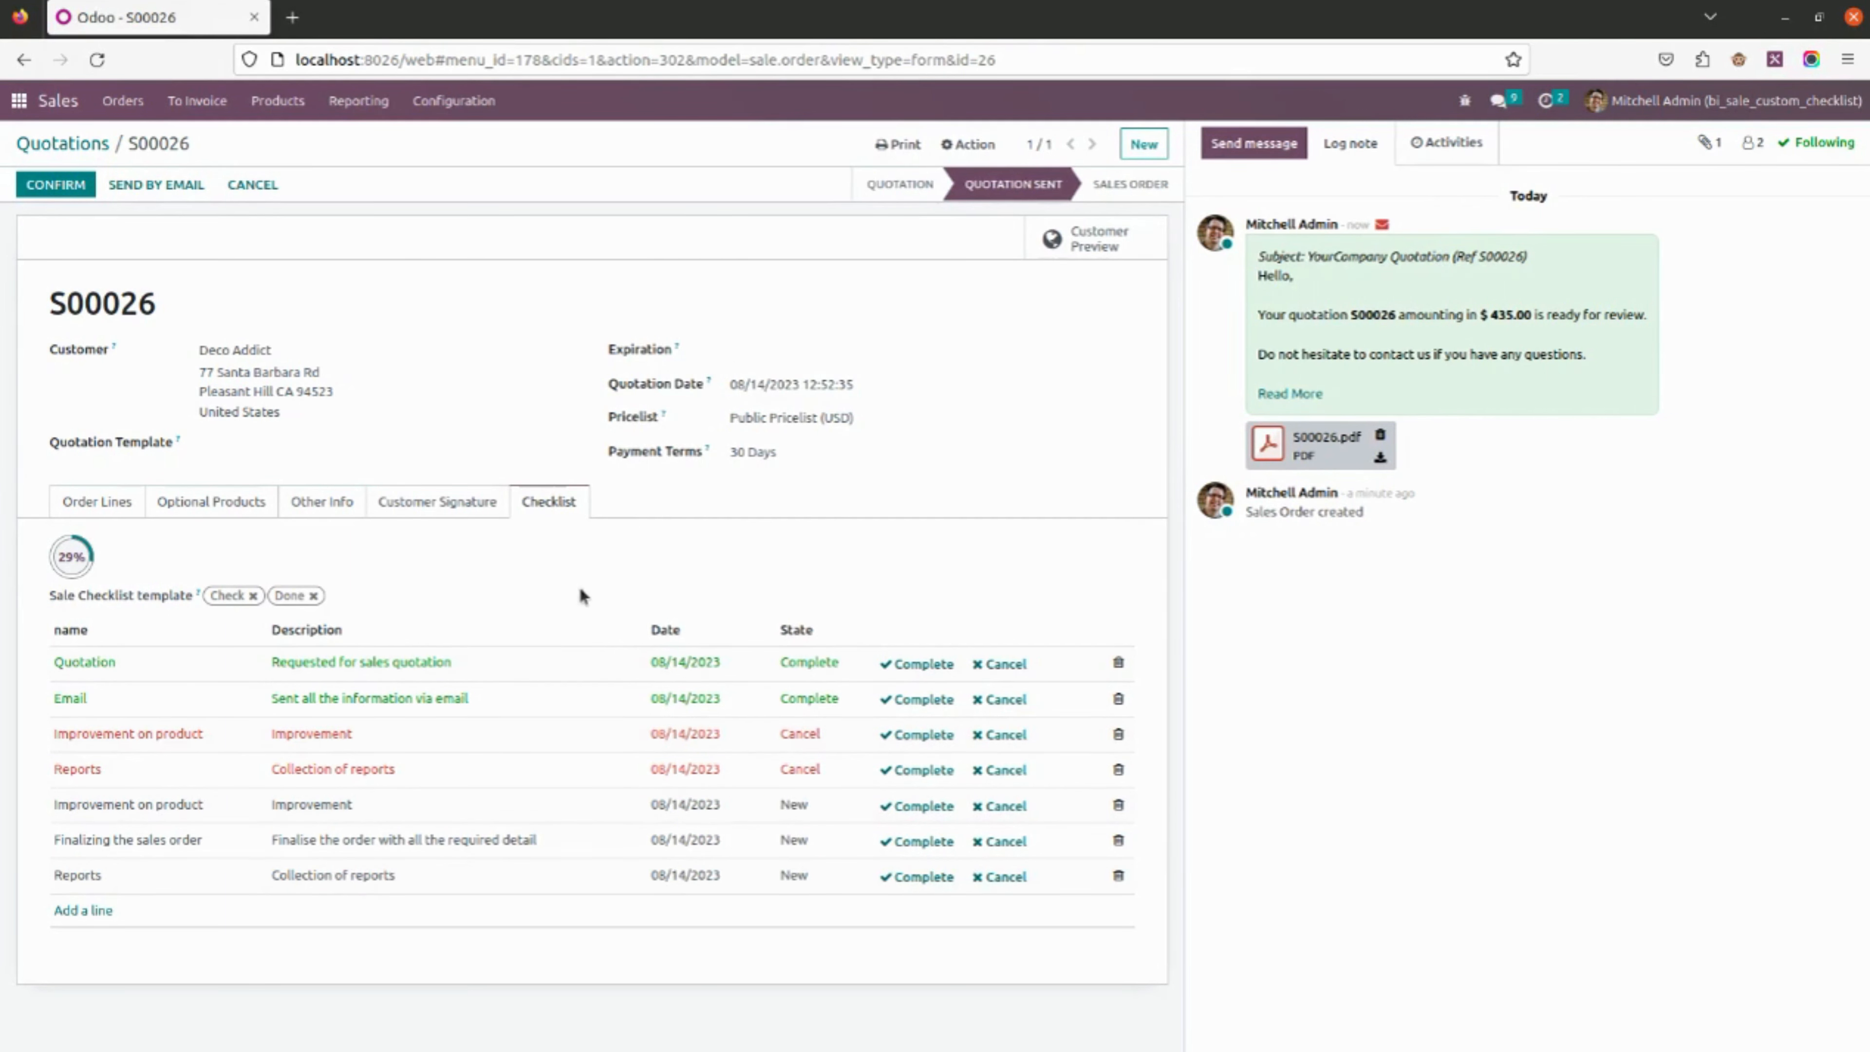
Confirm the quotation as a sales order and return to the quotations list
click(86, 183)
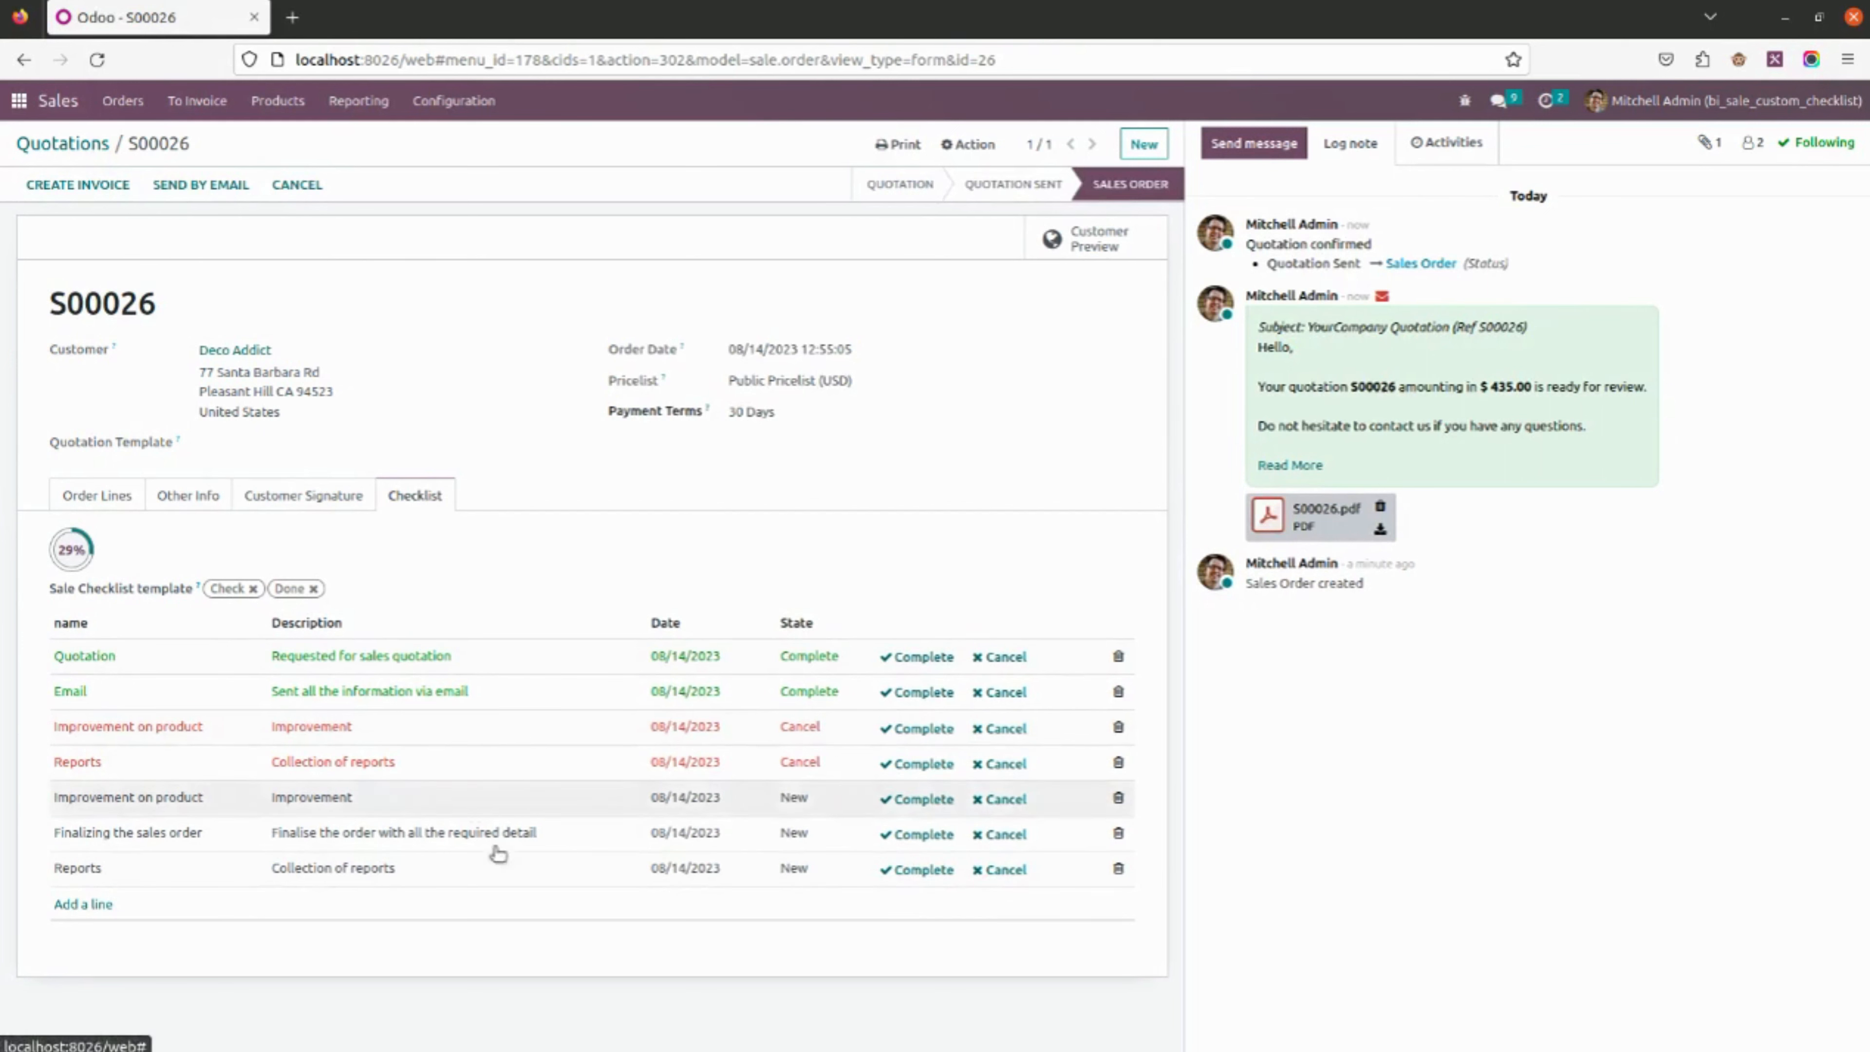
click(98, 140)
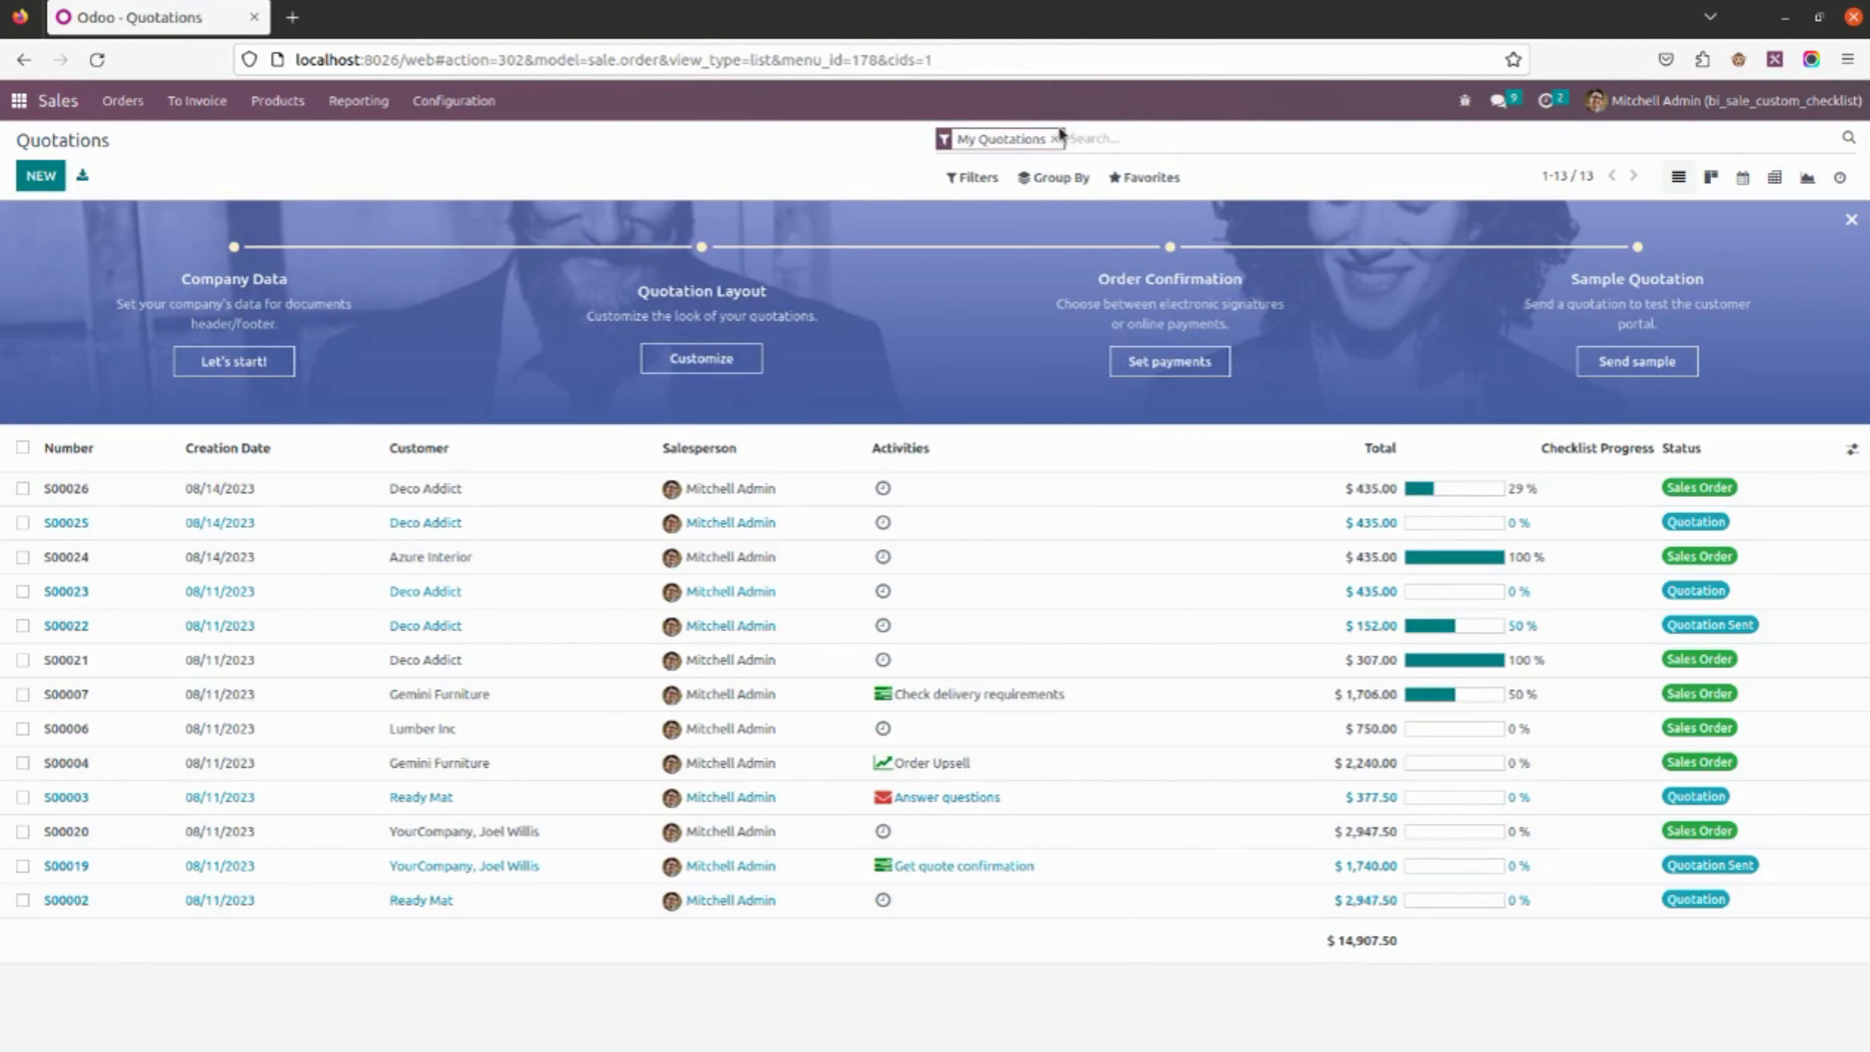